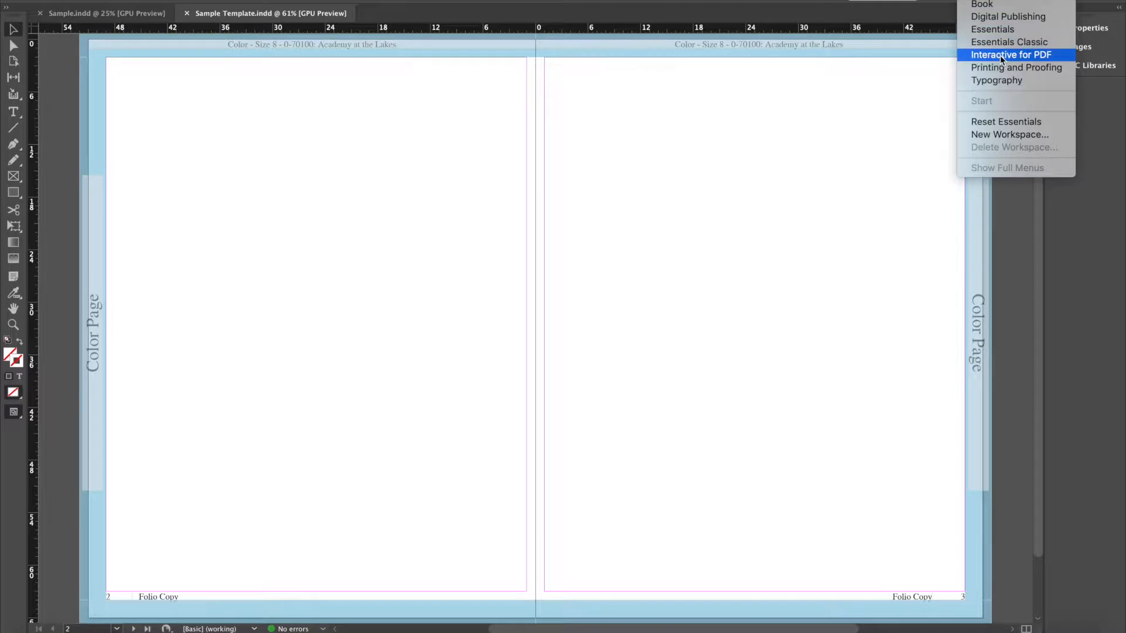
Try the Interactive for PDF and Book workspaces, and settle on the Essentials Classic workspace.
click(1000, 55)
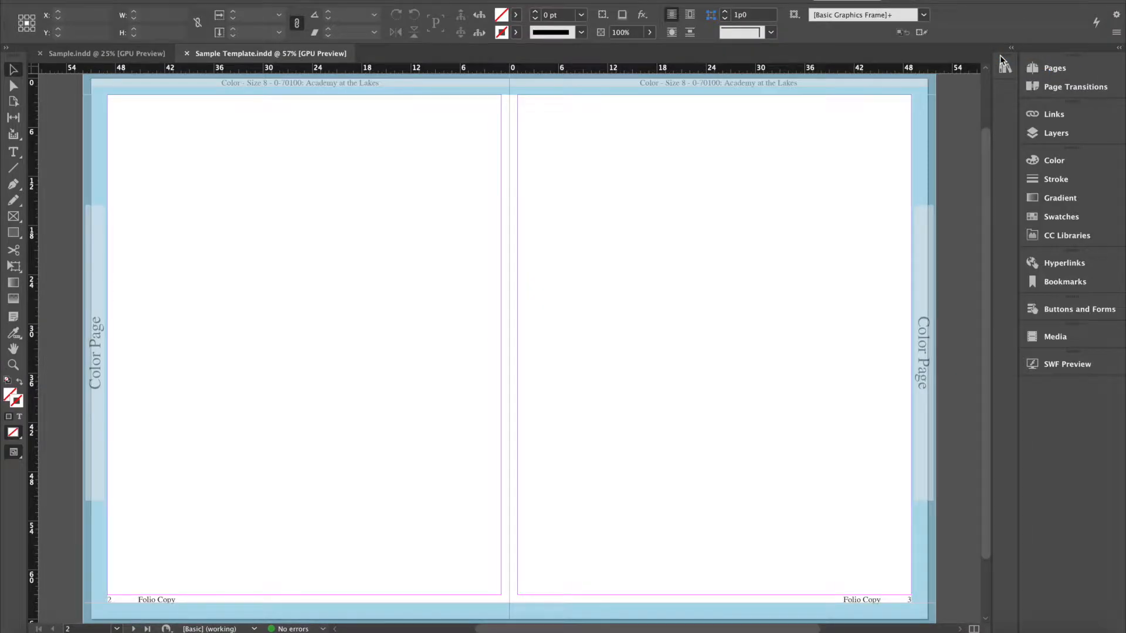
click(1014, 1)
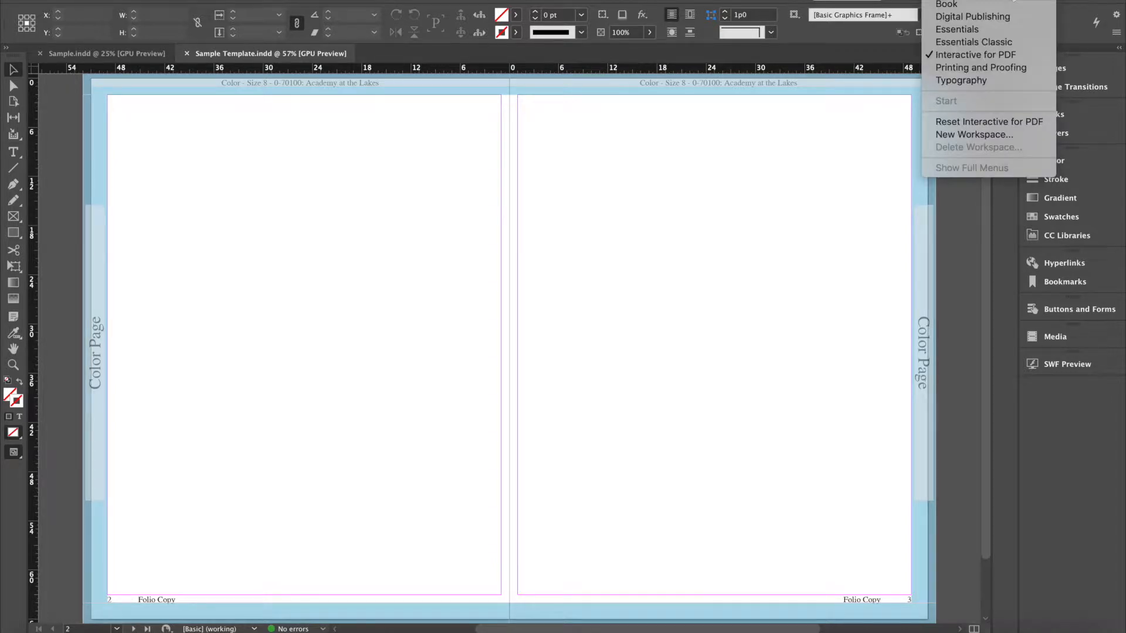
click(1002, 3)
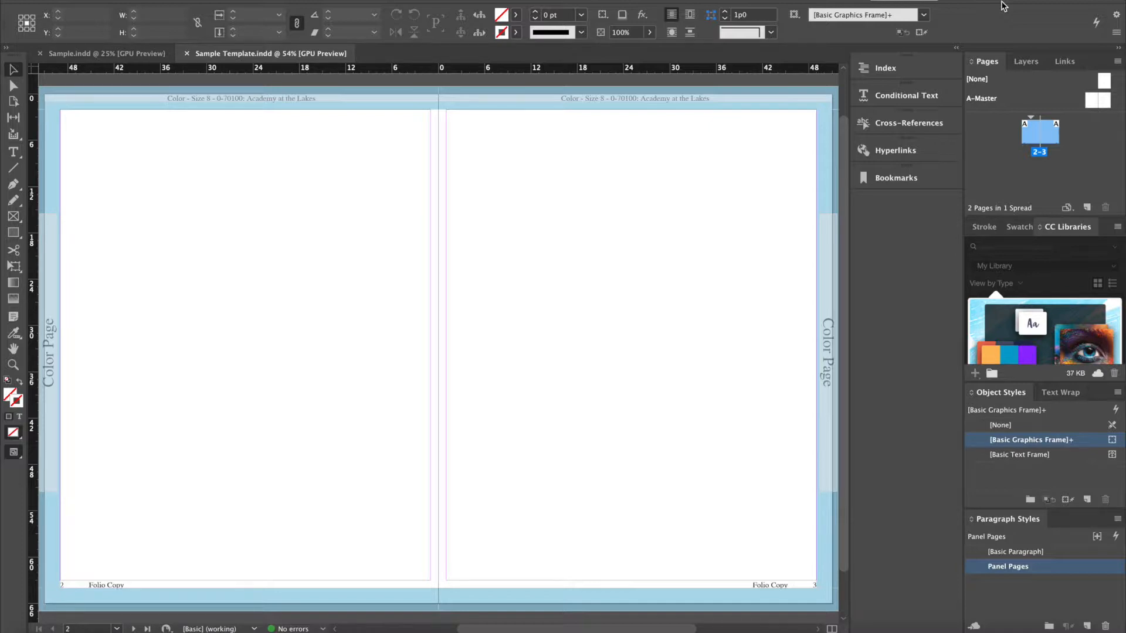
click(1009, 2)
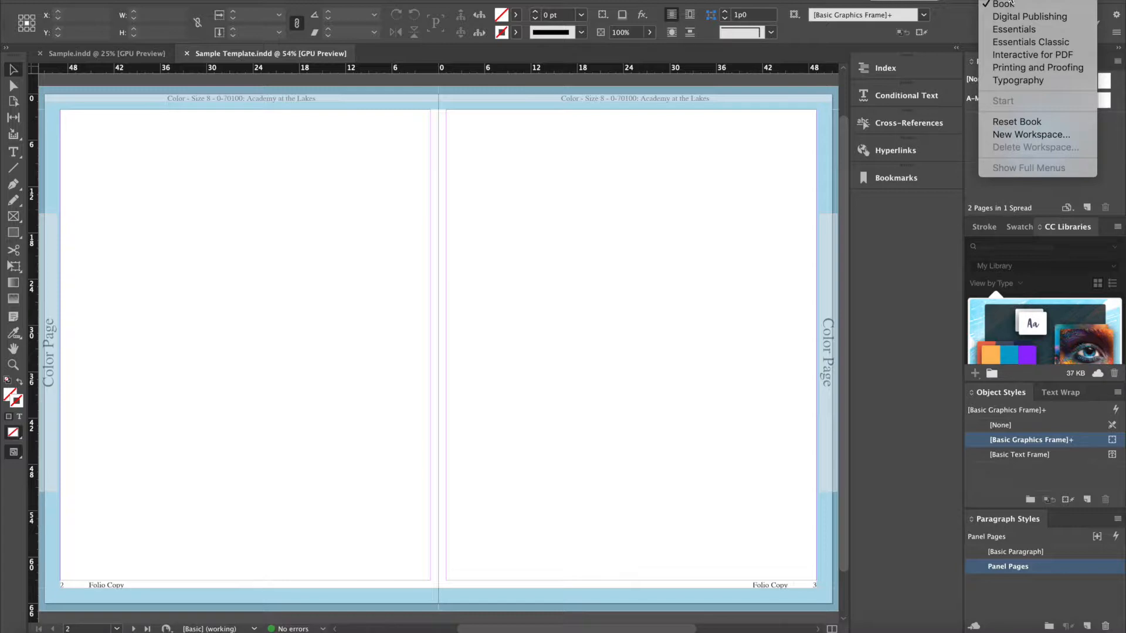
click(1021, 42)
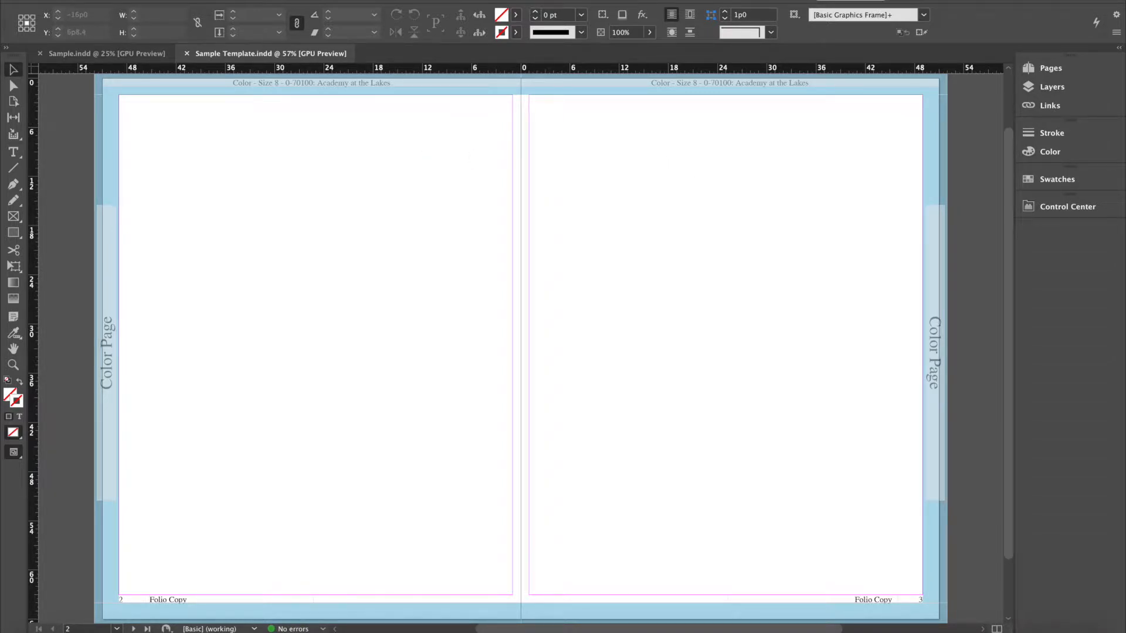
Open the Walsworth Control Center panel and dock it directly below Pages in the panel column.
click(388, 0)
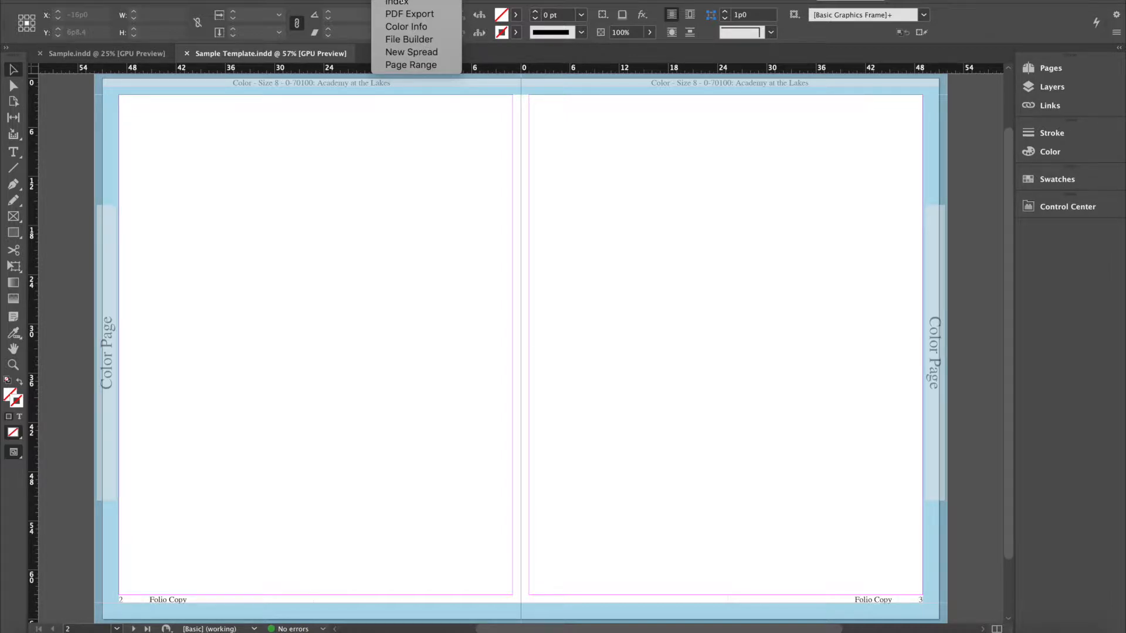
click(401, 0)
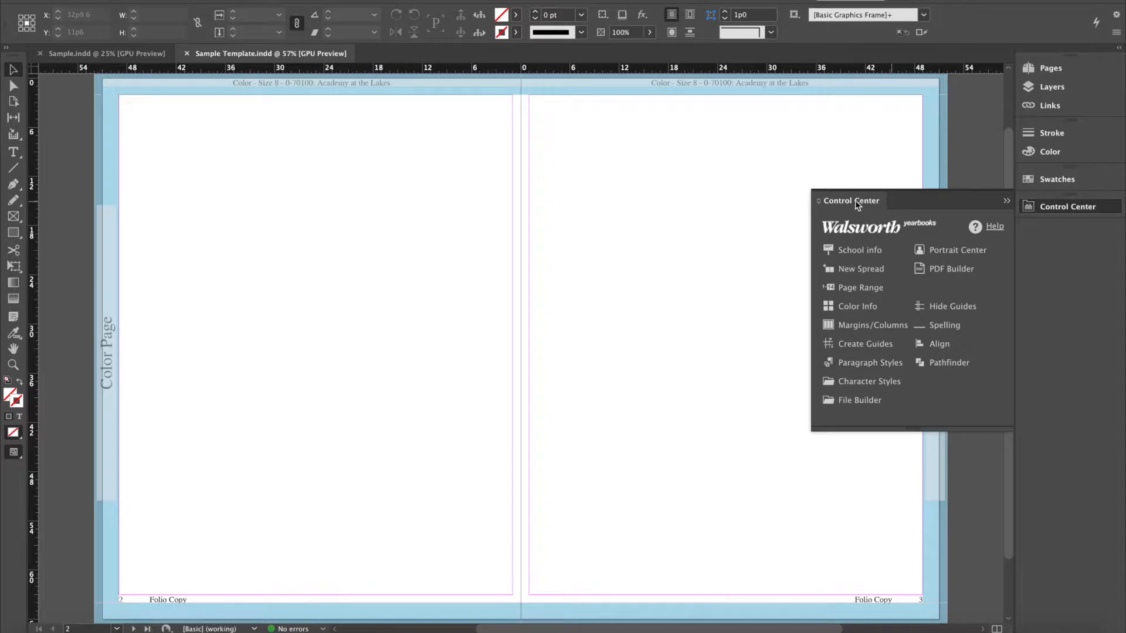
drag(861, 199, 1045, 76)
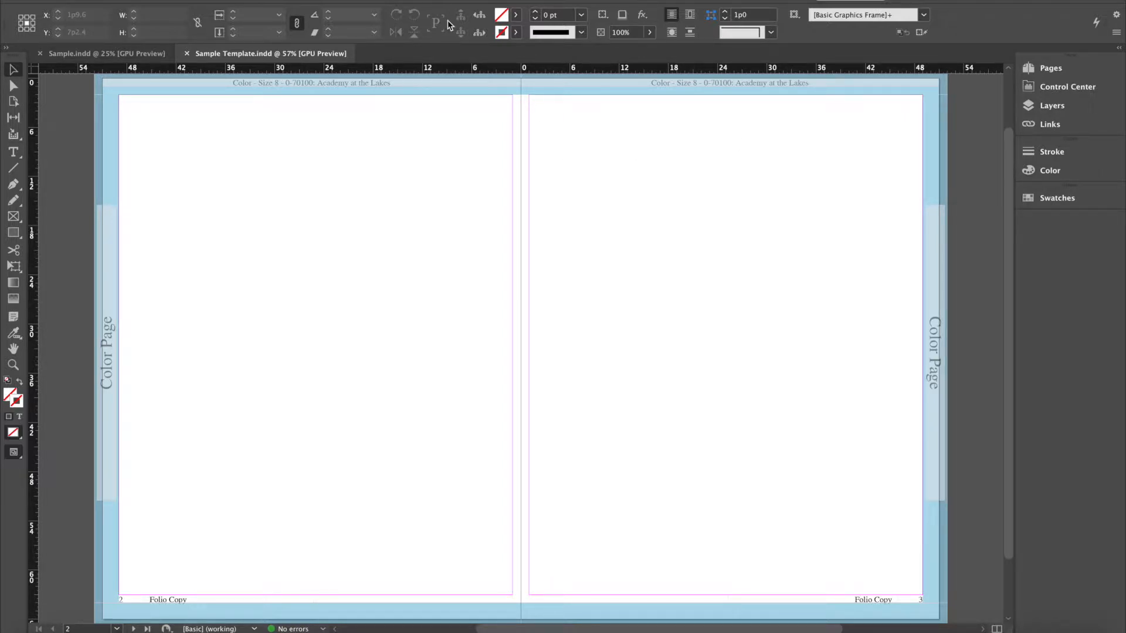
Save the current layout as a new workspace named Yearbook, capturing panel locations and menu customization.
click(1016, 1)
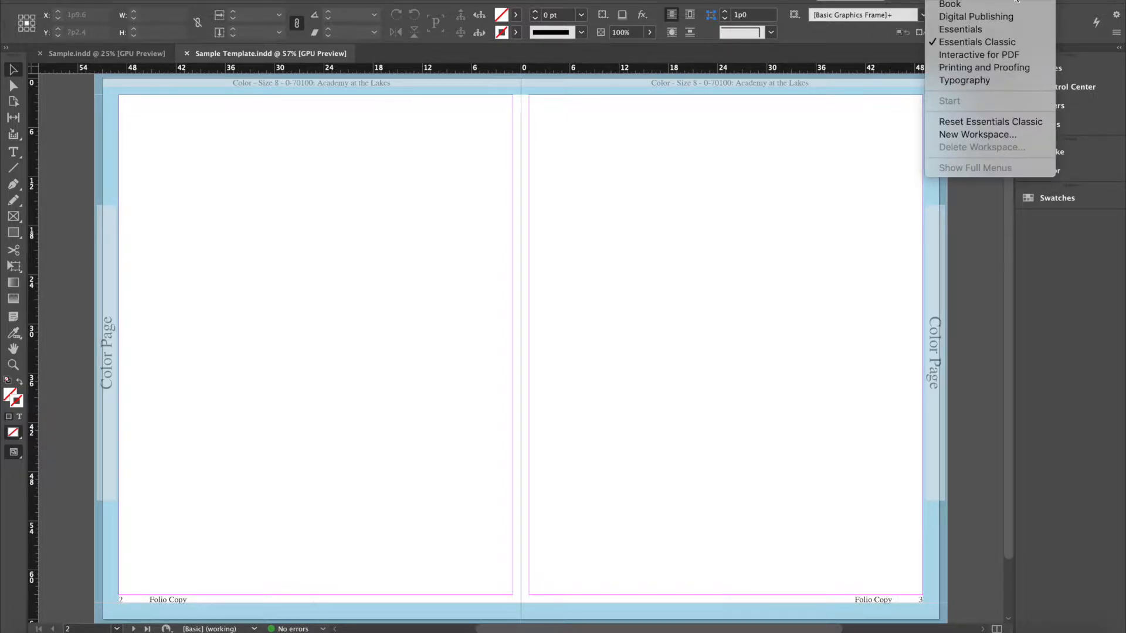
click(969, 135)
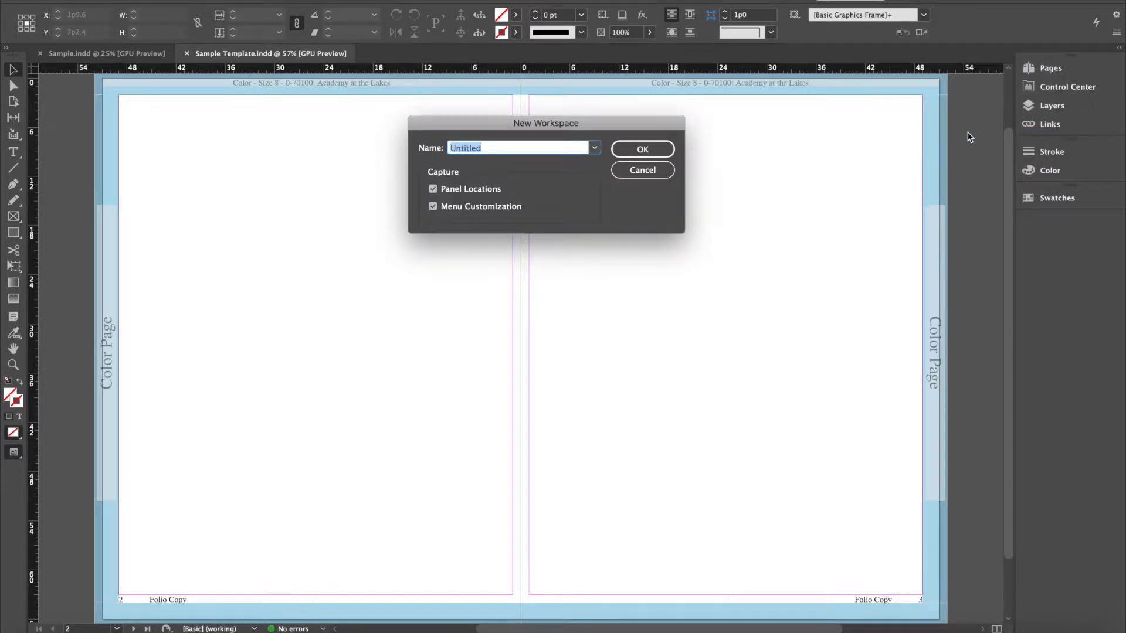
text(Yearbook)
click(652, 149)
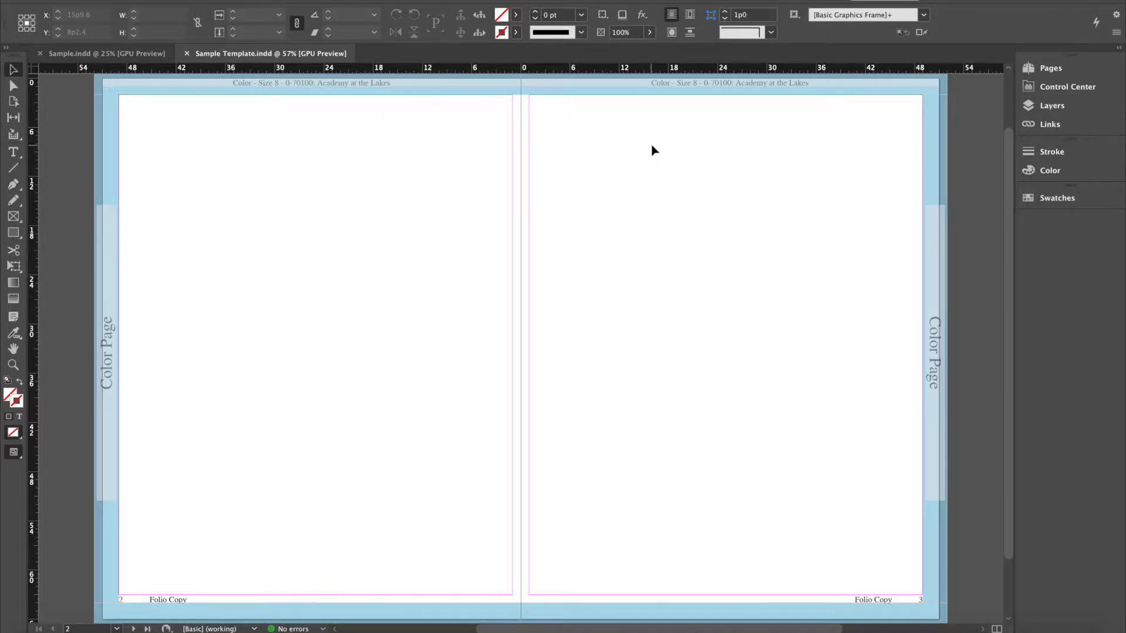
Switch to the Essentials workspace, reset it to its defaults, and collapse its panels to icons.
click(980, 2)
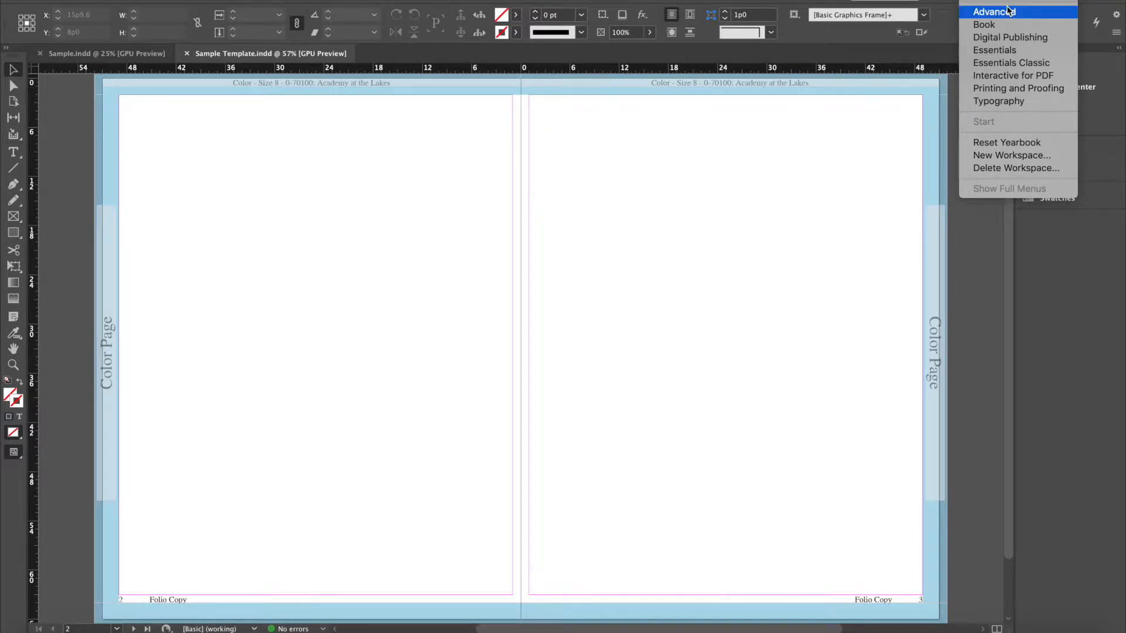
click(999, 51)
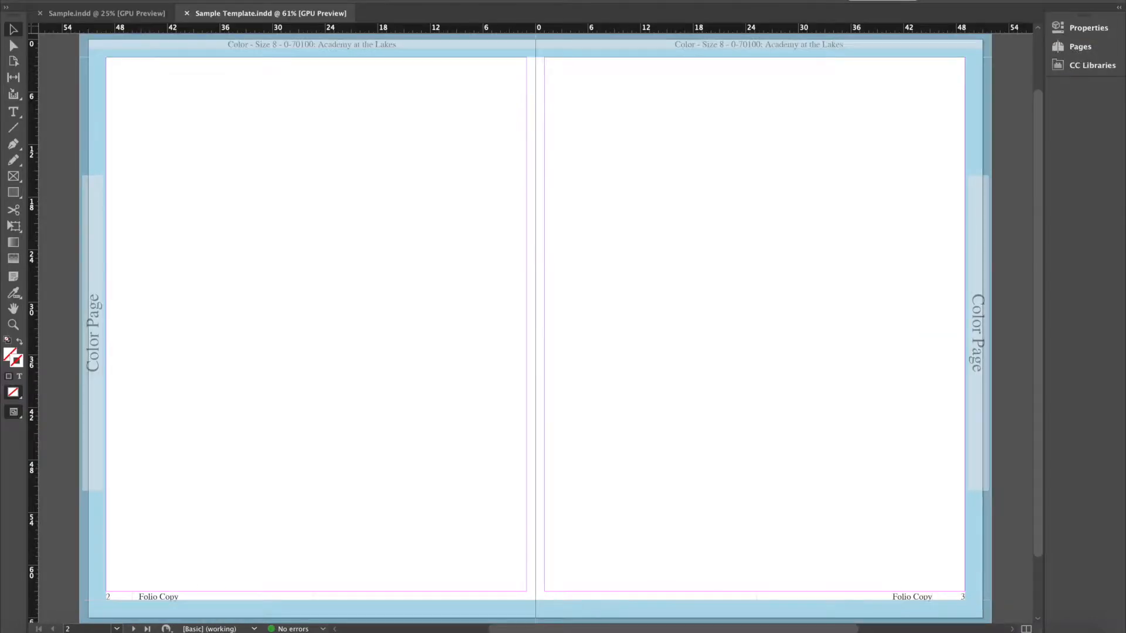
click(1001, 2)
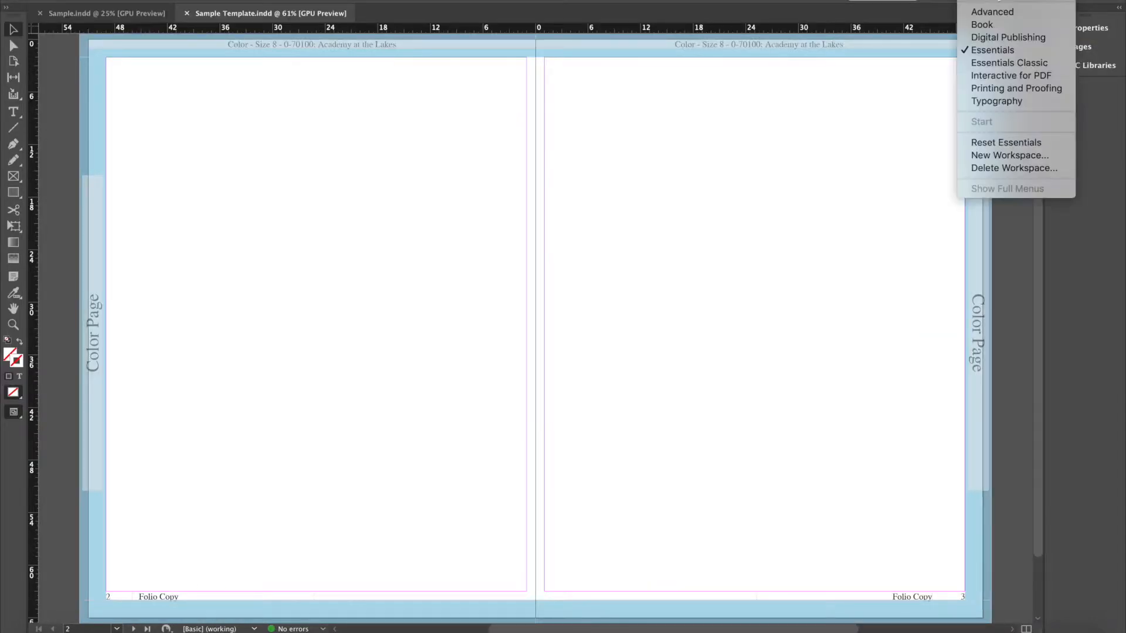
click(1004, 143)
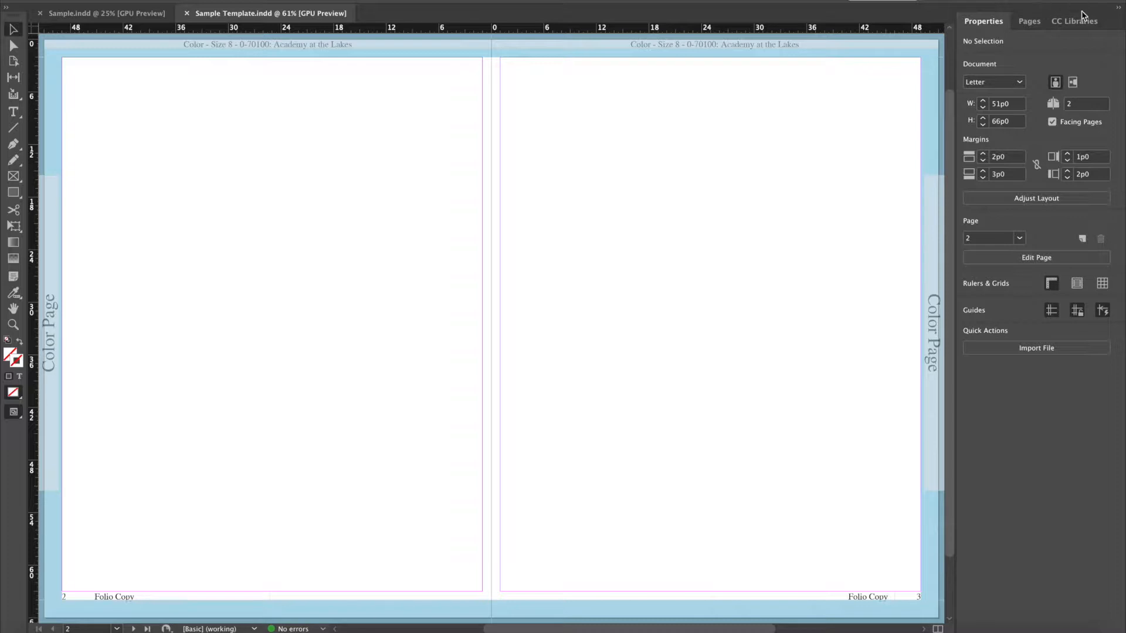
click(1119, 8)
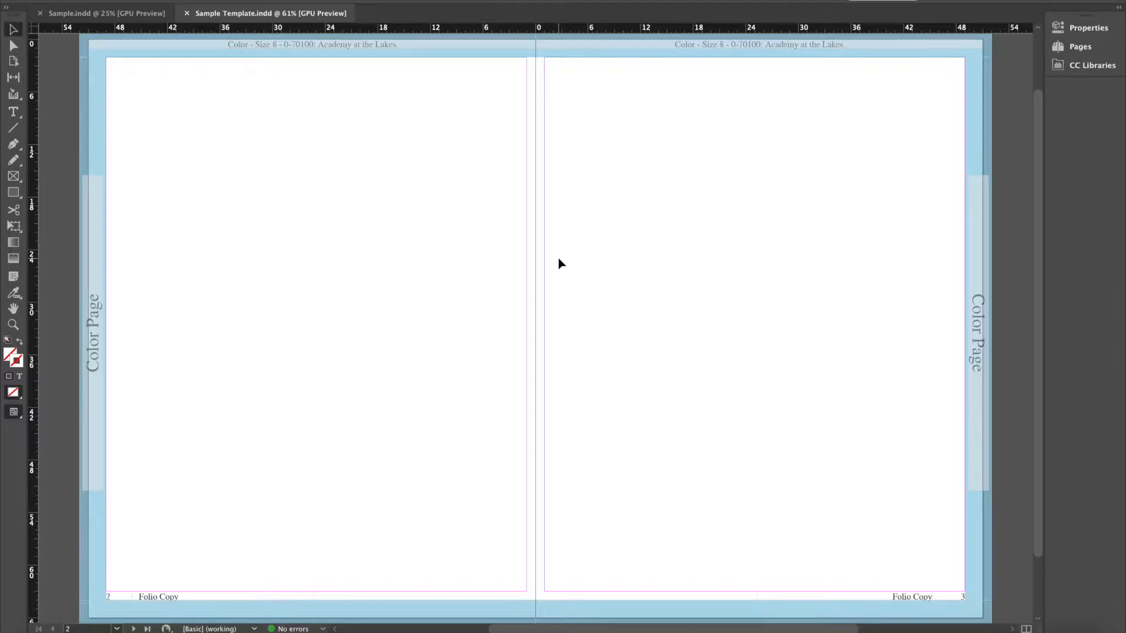
Hide and restore all panels, and switch the Tools panel to two columns and back to one.
key(Tab)
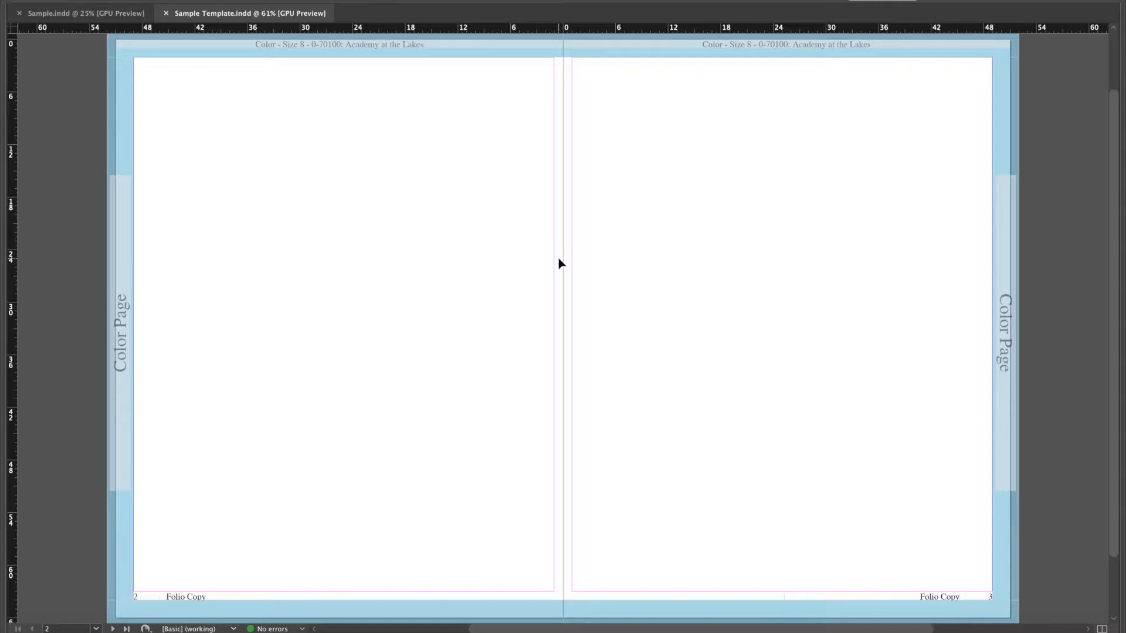
key(Tab)
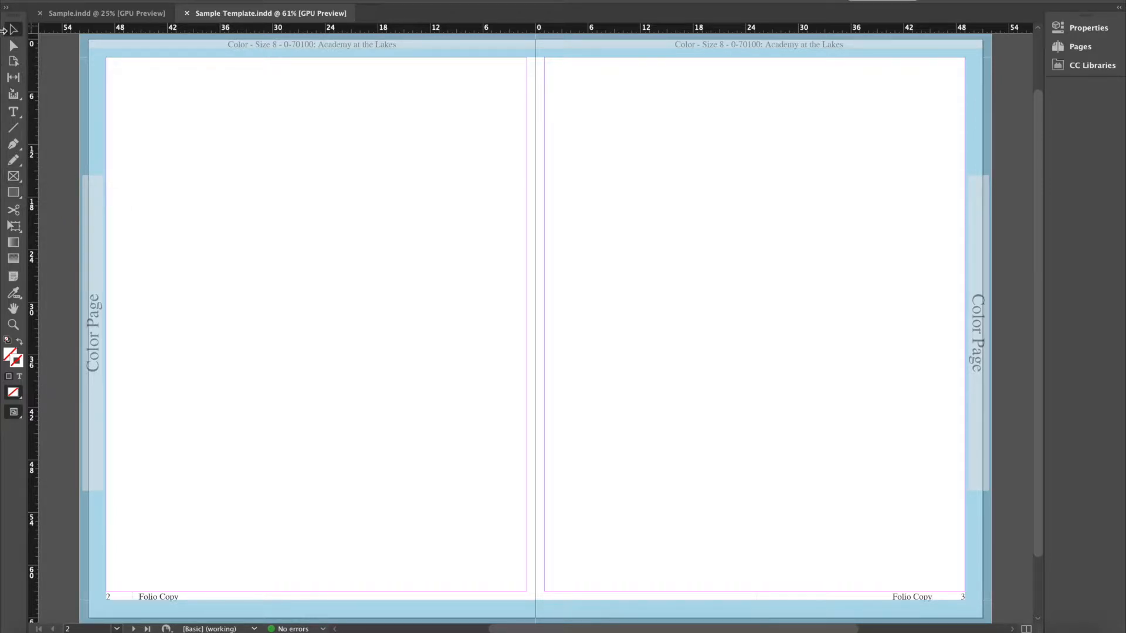
click(8, 11)
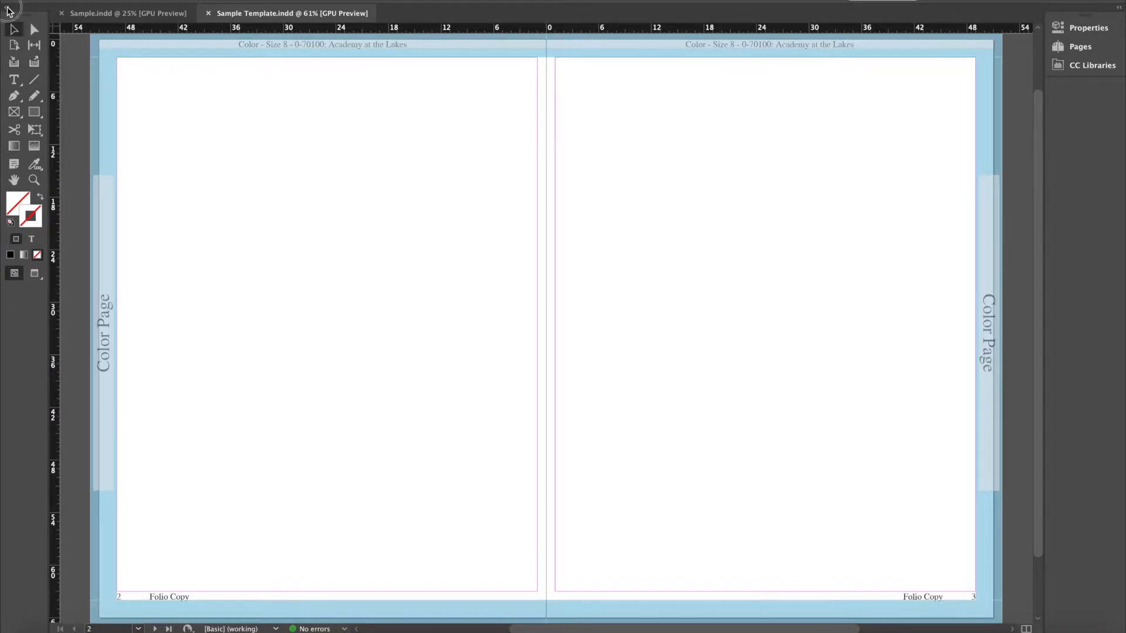
click(8, 11)
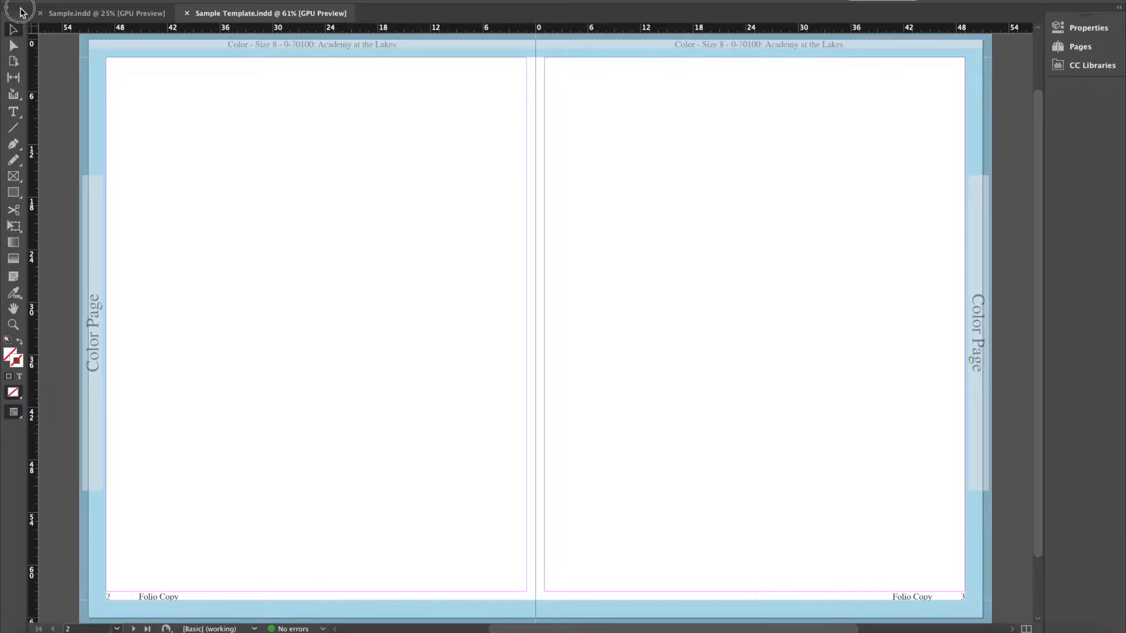
Undock the Tools panel, change its layout, and move it above the document area.
drag(20, 11, 266, 67)
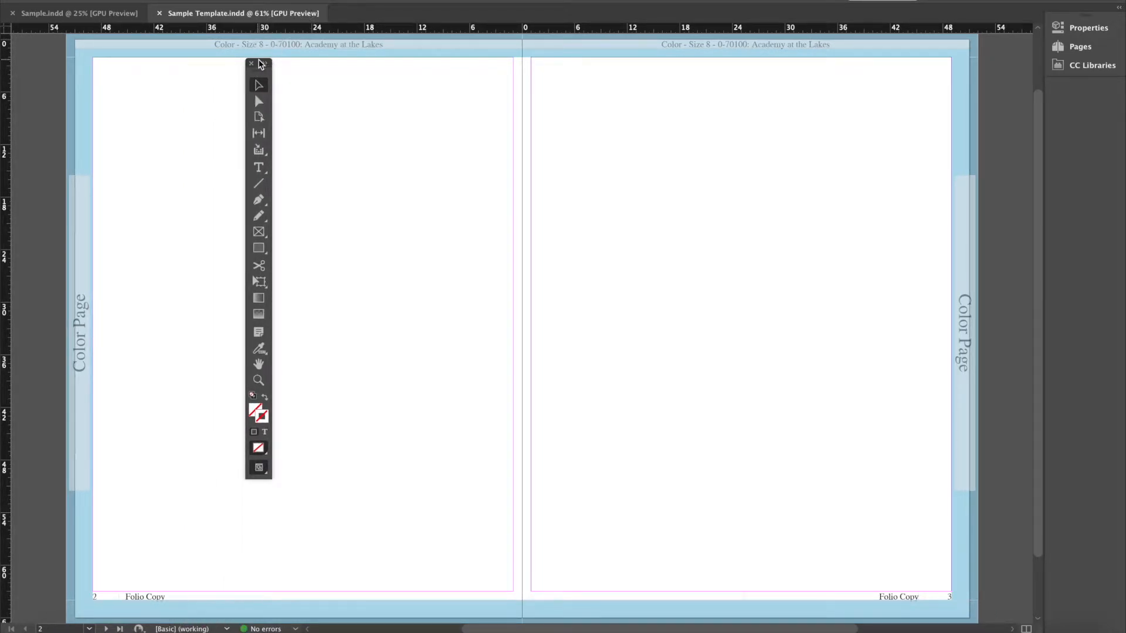
click(299, 74)
click(267, 63)
drag(262, 69, 339, 3)
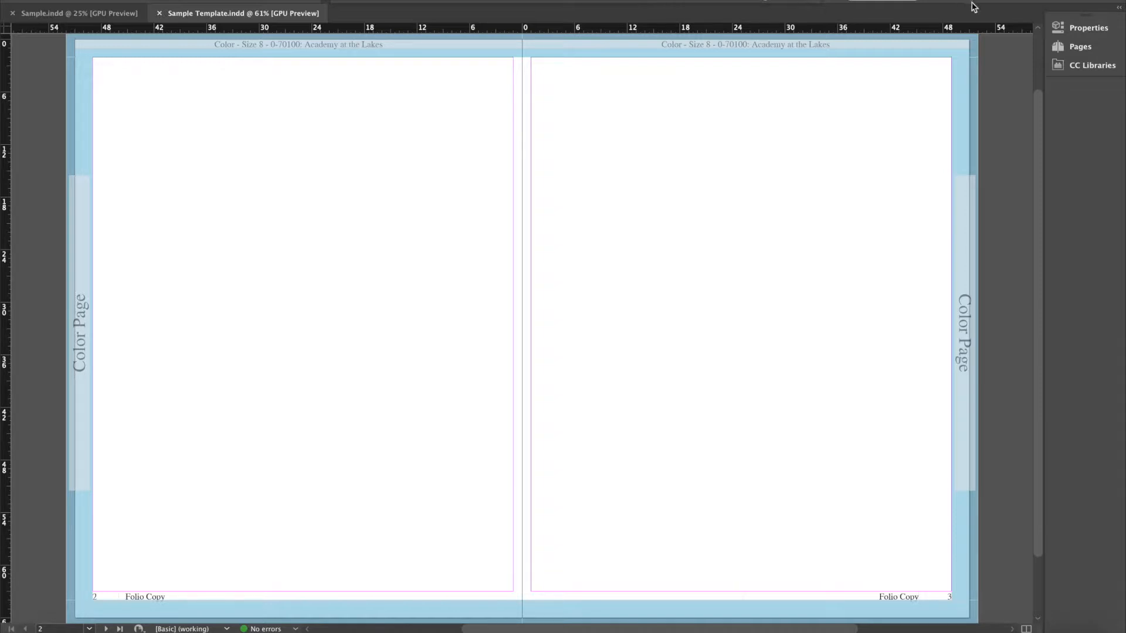
Float the Pages panel over the document, expand and collapse it, and dock it in a separate column beside Properties.
drag(1083, 49, 775, 129)
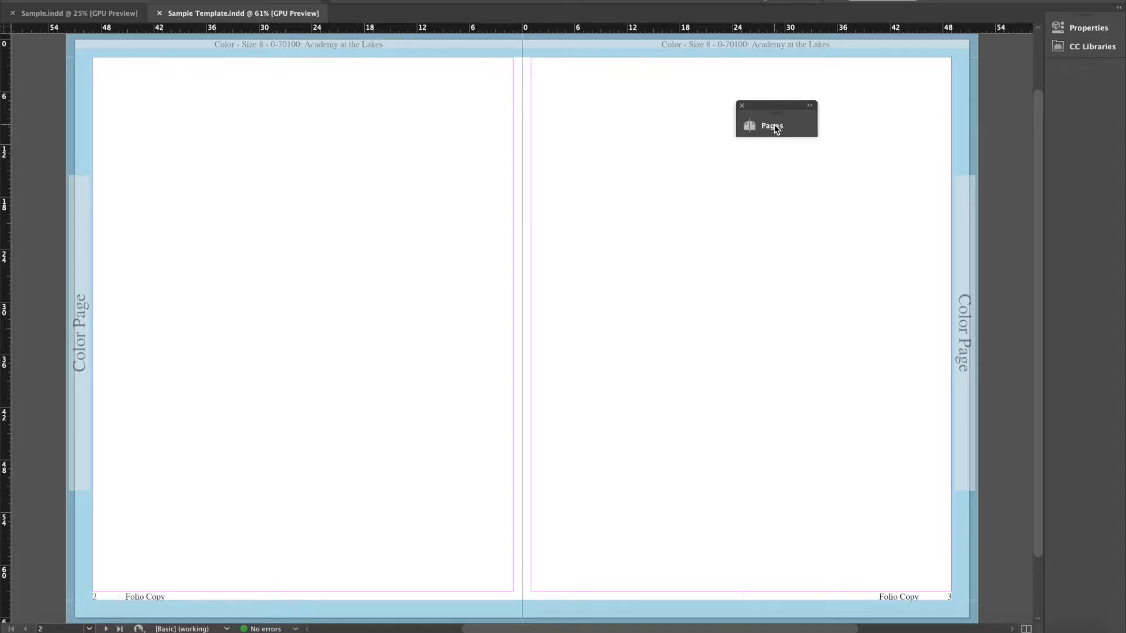
click(810, 107)
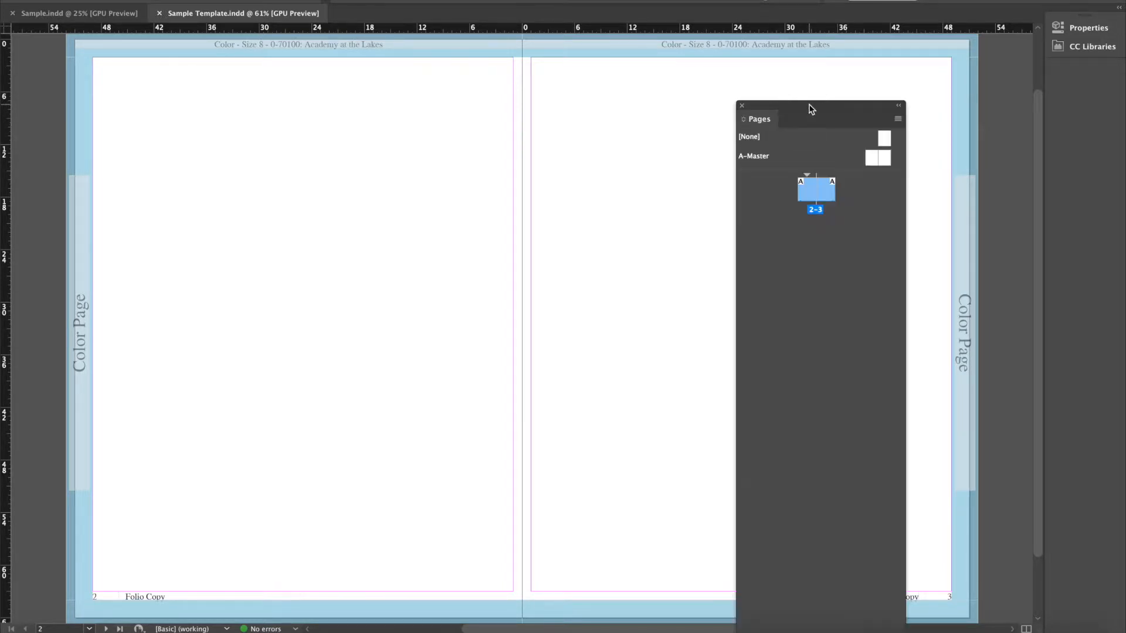
drag(801, 109, 440, 61)
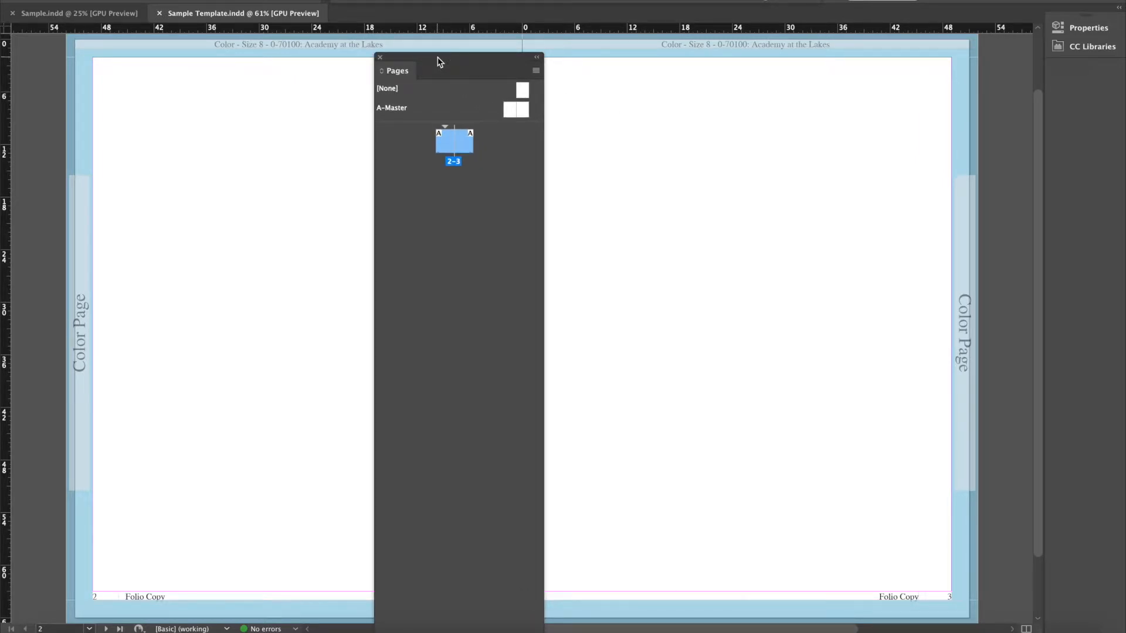
click(435, 56)
click(536, 57)
drag(447, 58, 1044, 80)
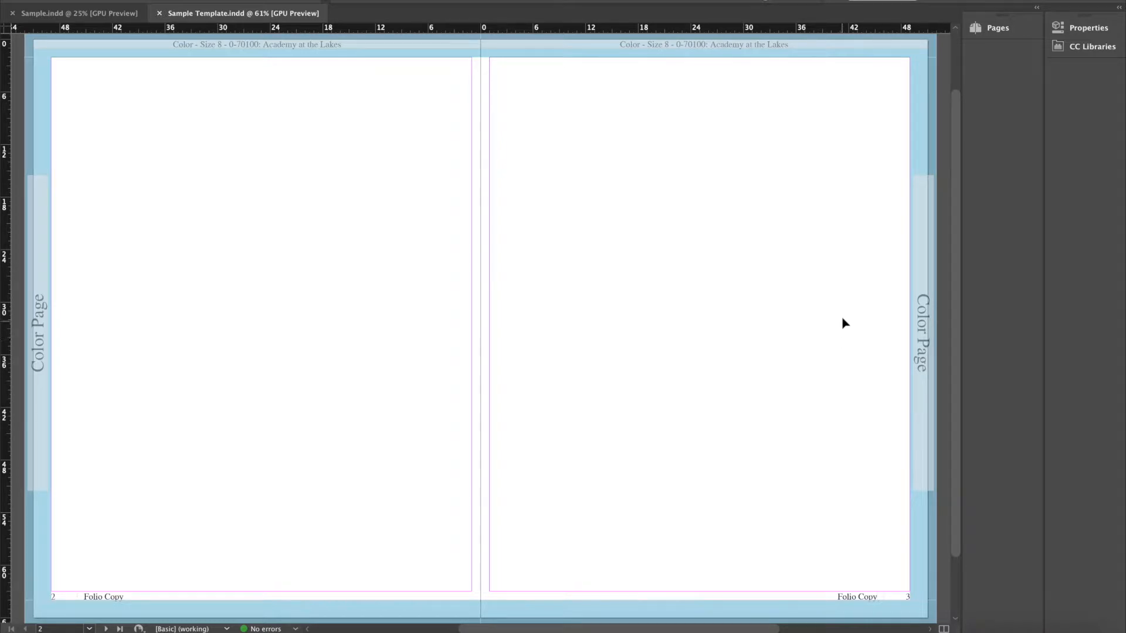
Reset the rearranged Essentials workspace and collapse the panel group to icons.
scroll(905, 219, down, 3)
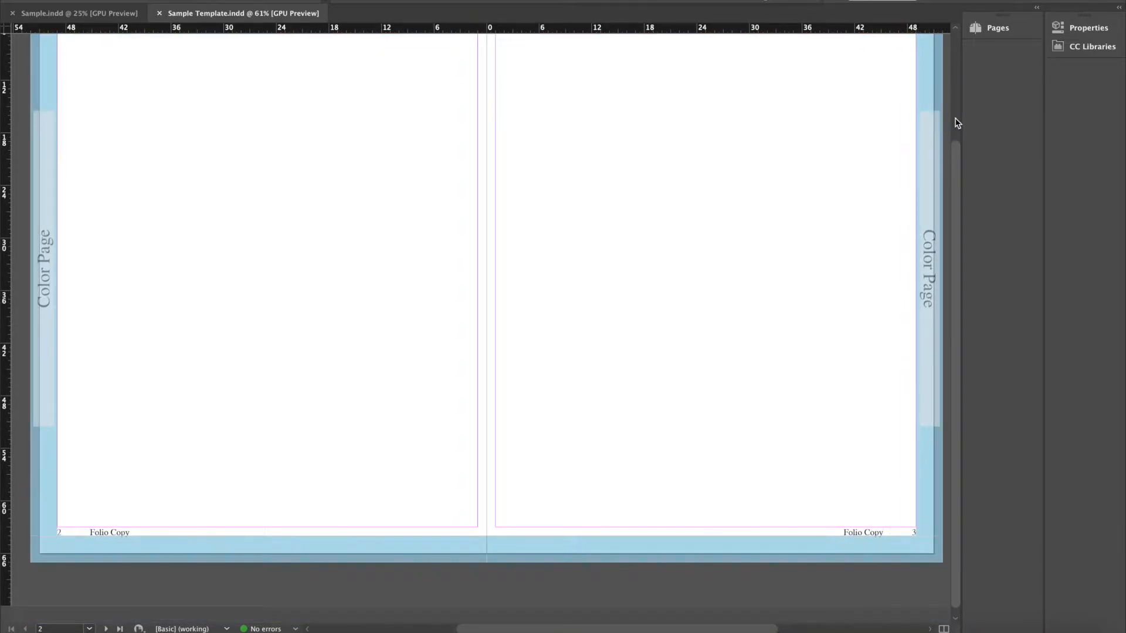
click(1011, 1)
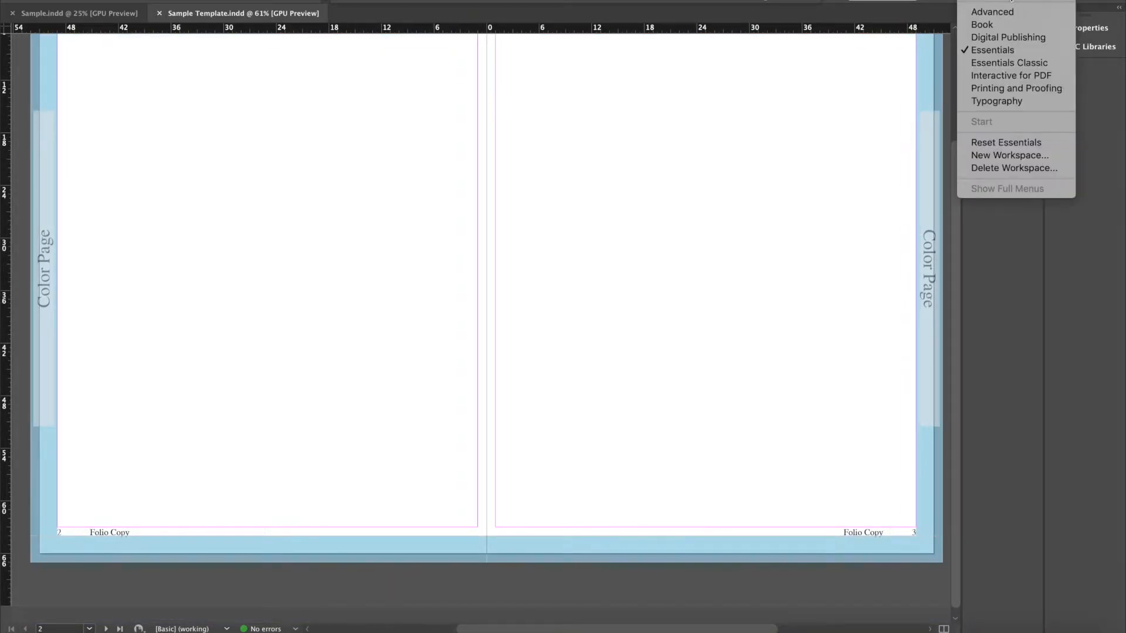
click(999, 143)
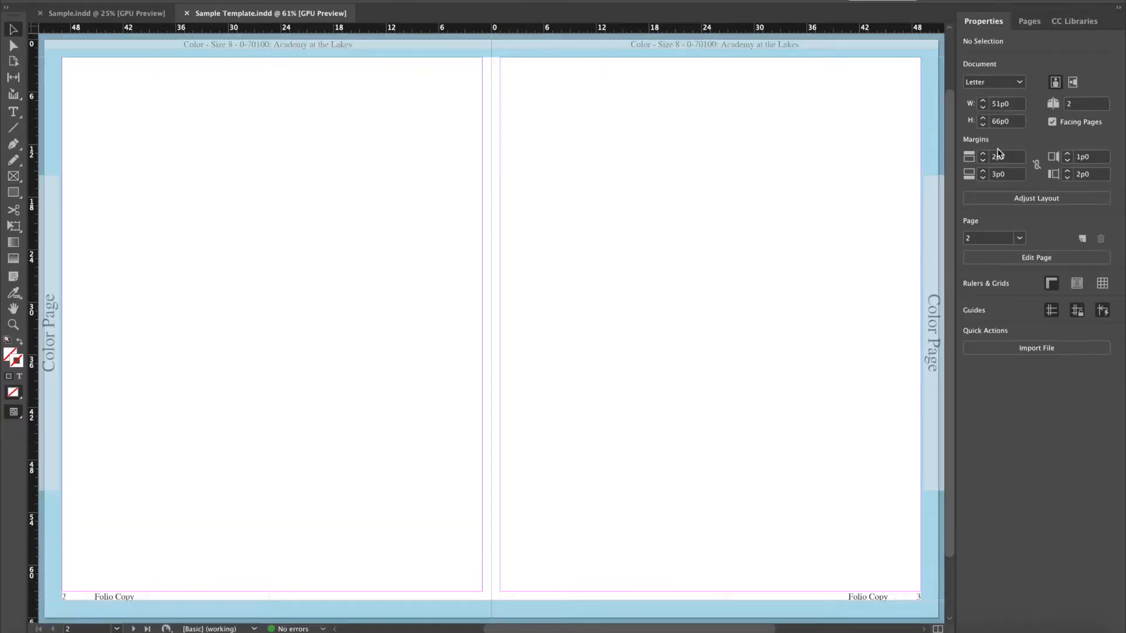
click(1118, 8)
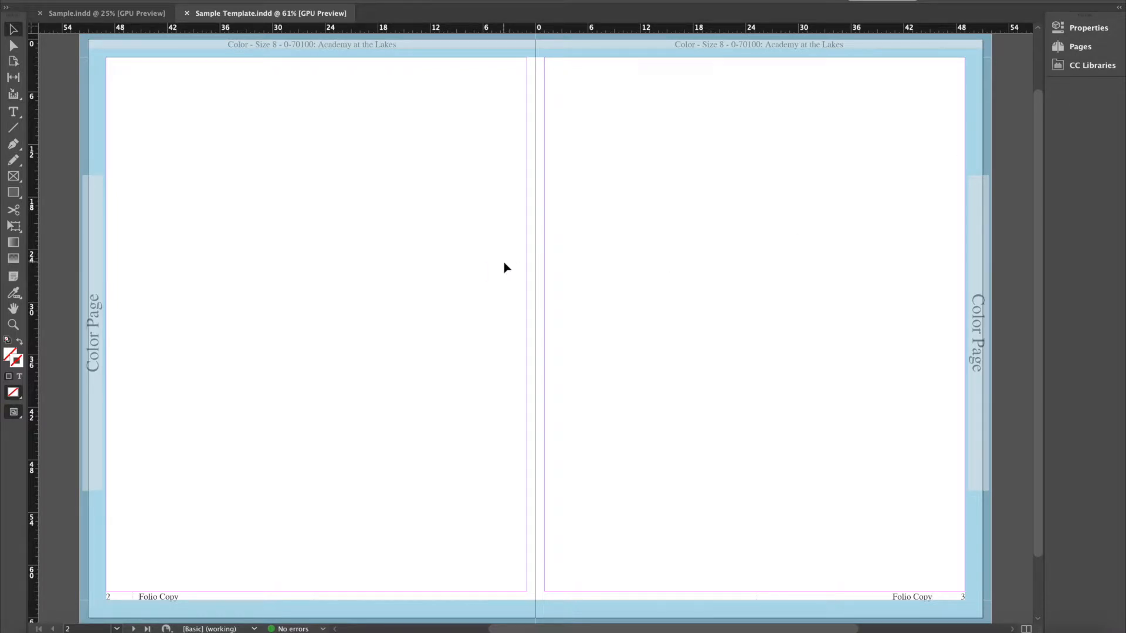
Show the Control panel in the Essentials workspace.
click(1010, 2)
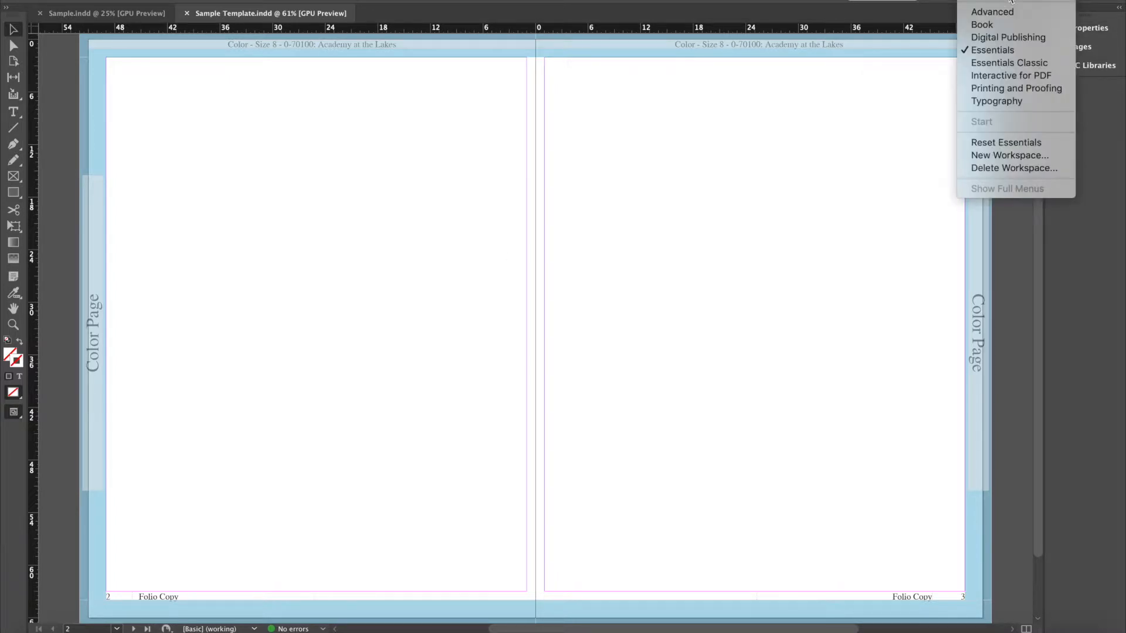
click(669, 133)
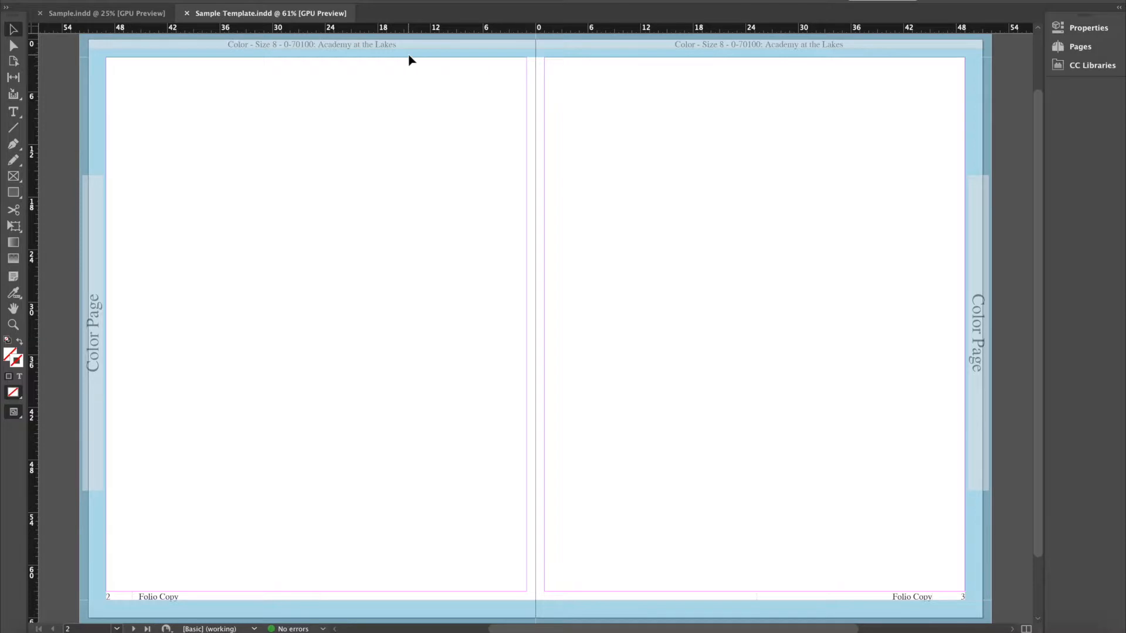
click(345, 0)
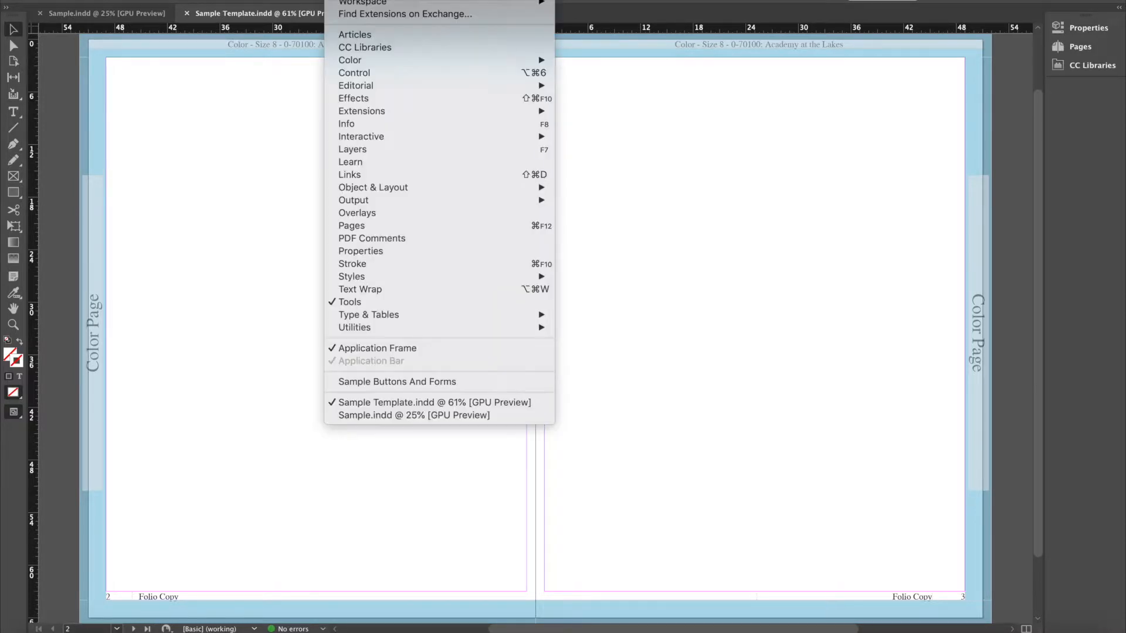
click(354, 72)
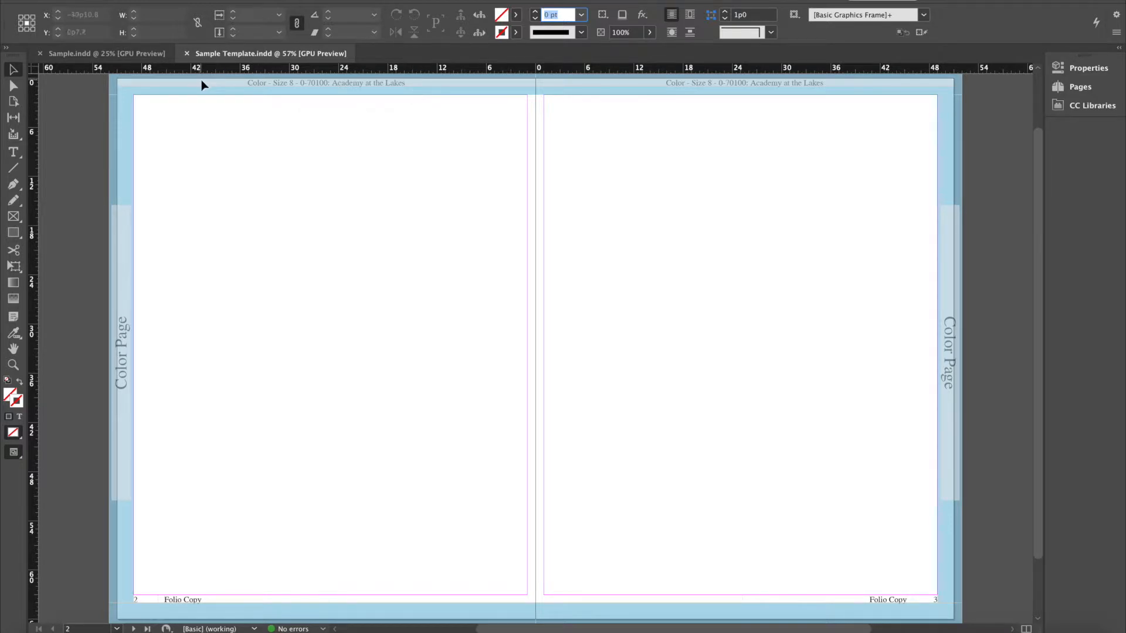
Draw a rectangle about 16p0.6 wide and 21p2.4 high on page 2 with the Rectangle tool.
click(13, 233)
drag(196, 243, 328, 417)
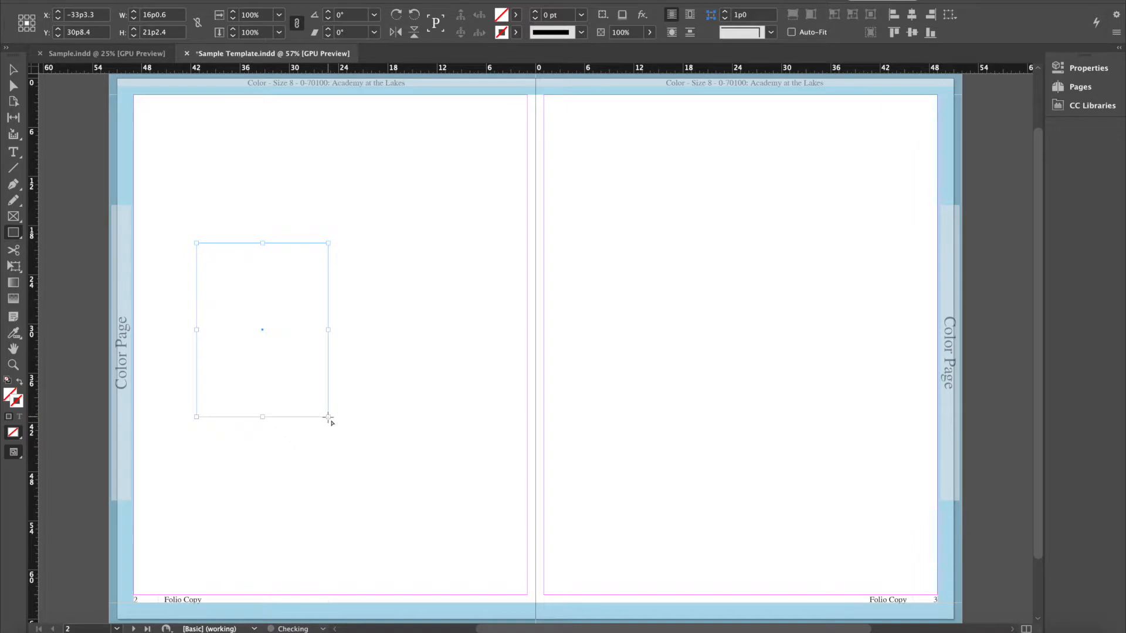
Draw a text frame about 22p8.4 by 23p10.8 across the spine and a rectangle frame about 38p0 by 25p4.8 on page 3.
click(13, 152)
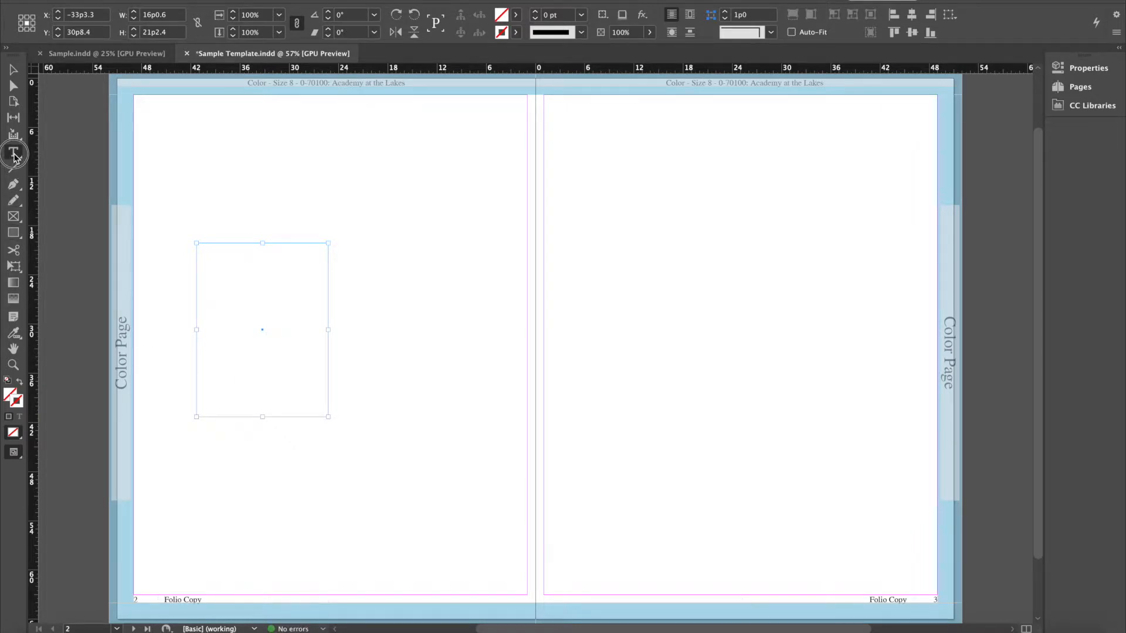
drag(357, 153, 544, 348)
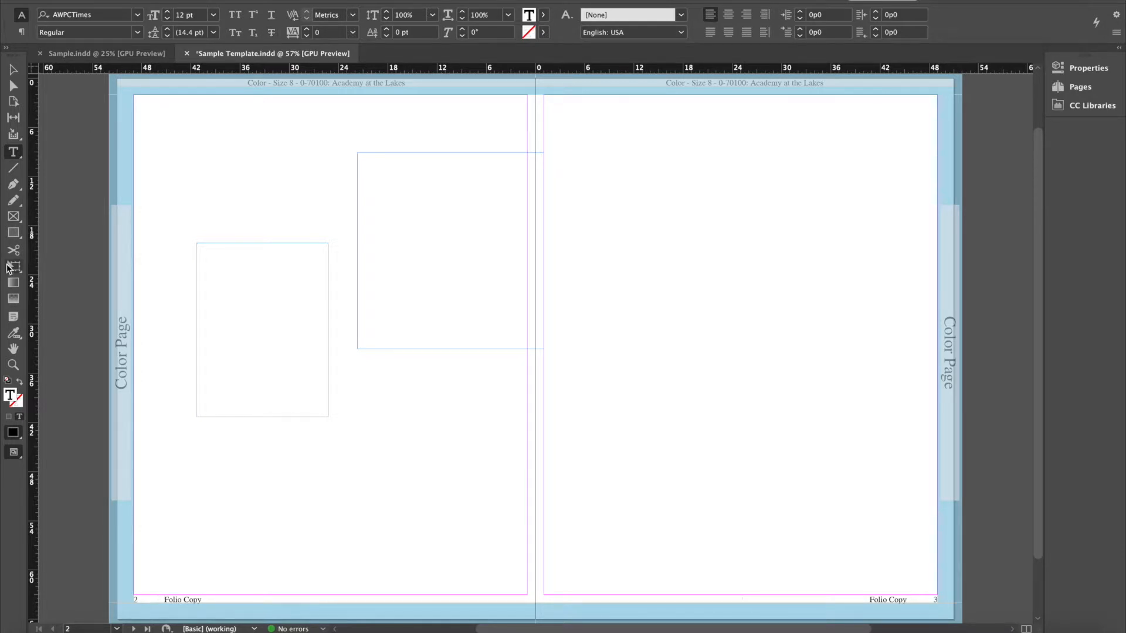
click(13, 217)
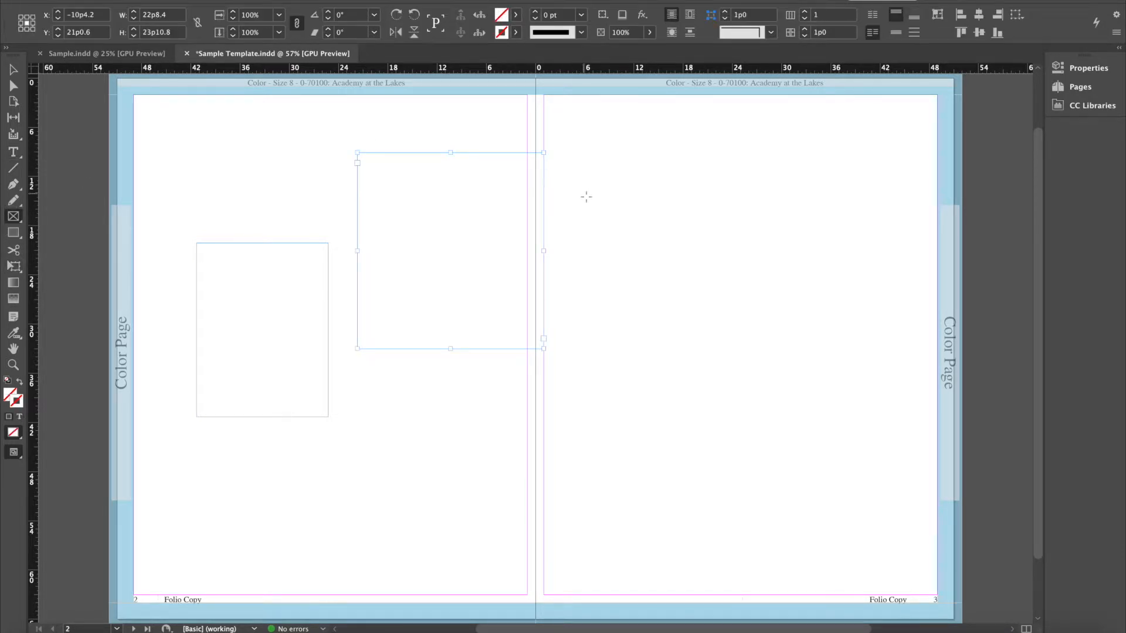
mouse_move(587, 273)
mouse_down()
mouse_move(783, 428)
mouse_move(899, 481)
mouse_up()
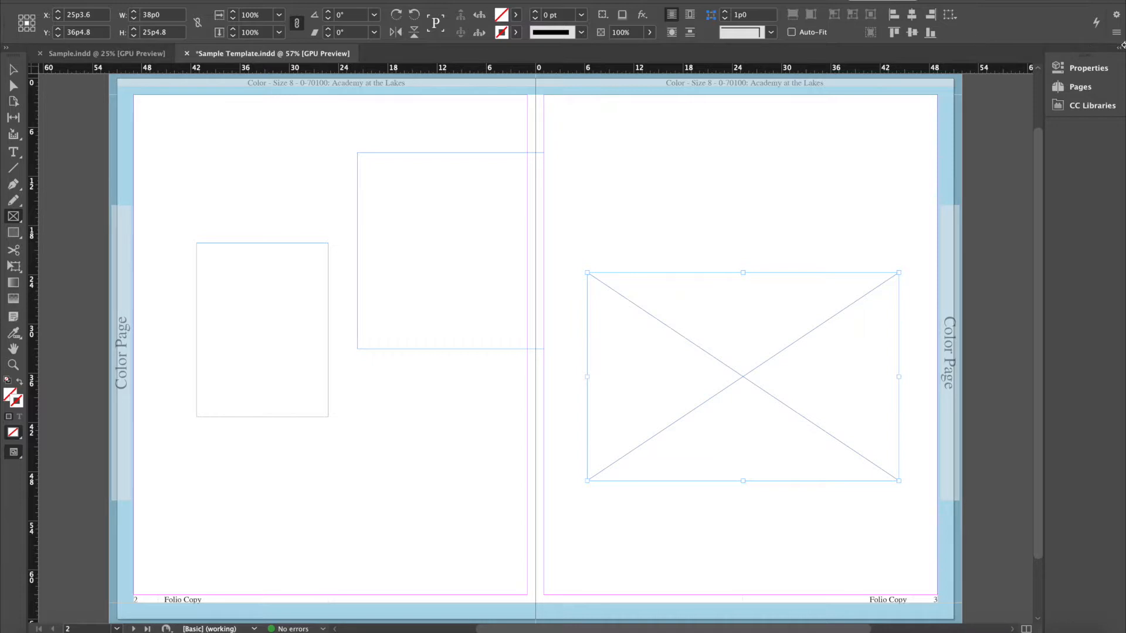
View the Pages panel and the Paragraph panel, closing each one again.
click(1087, 92)
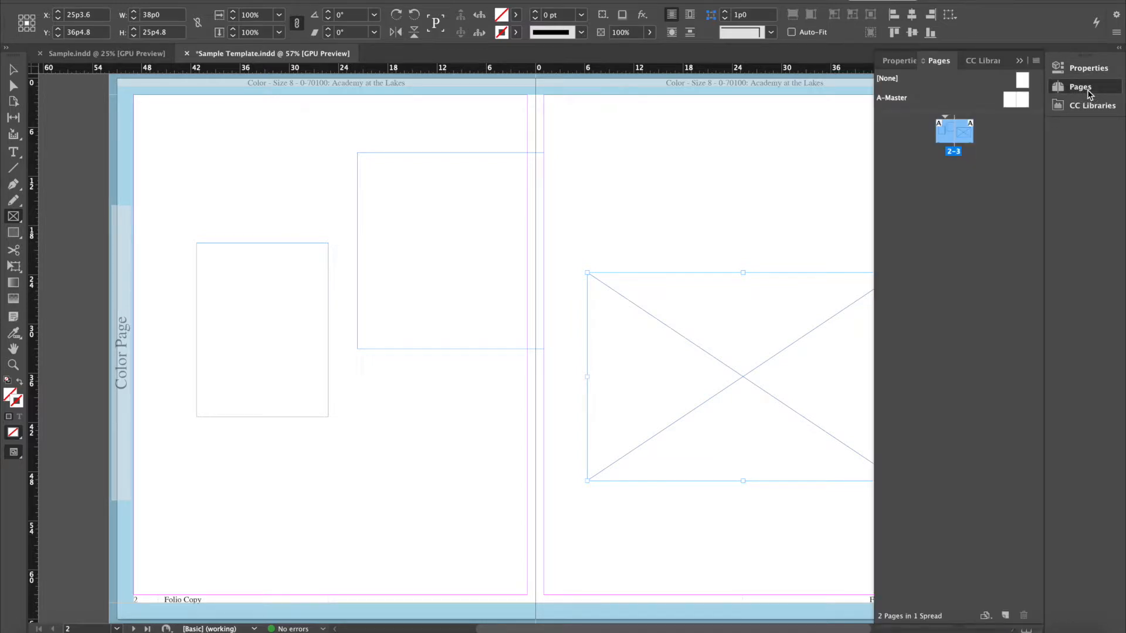
click(1021, 61)
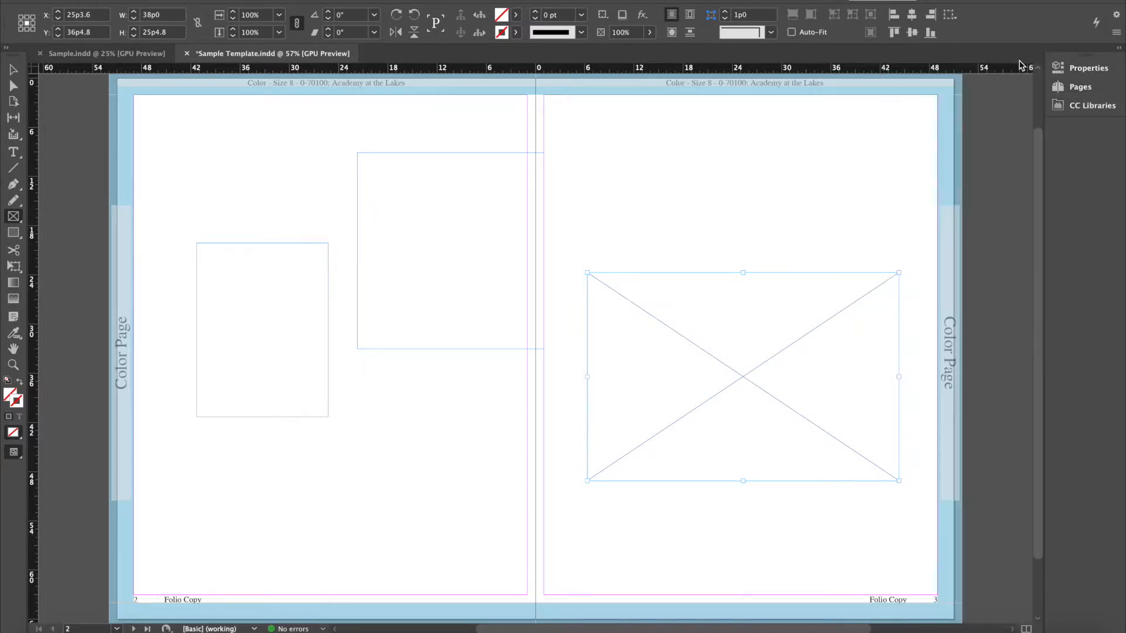
click(196, 1)
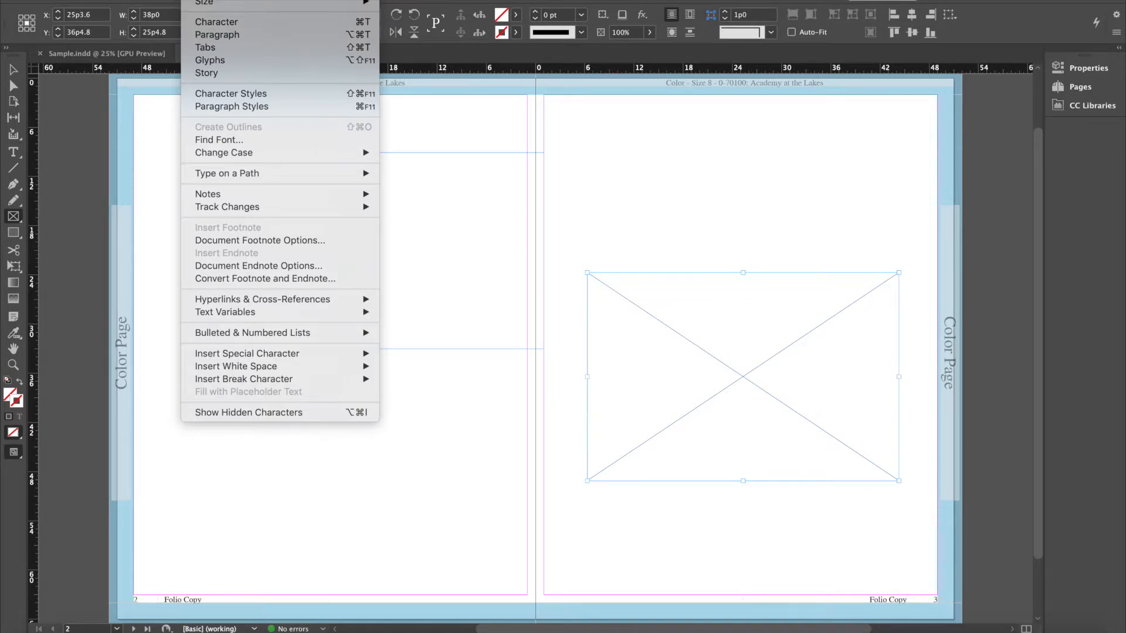
click(211, 34)
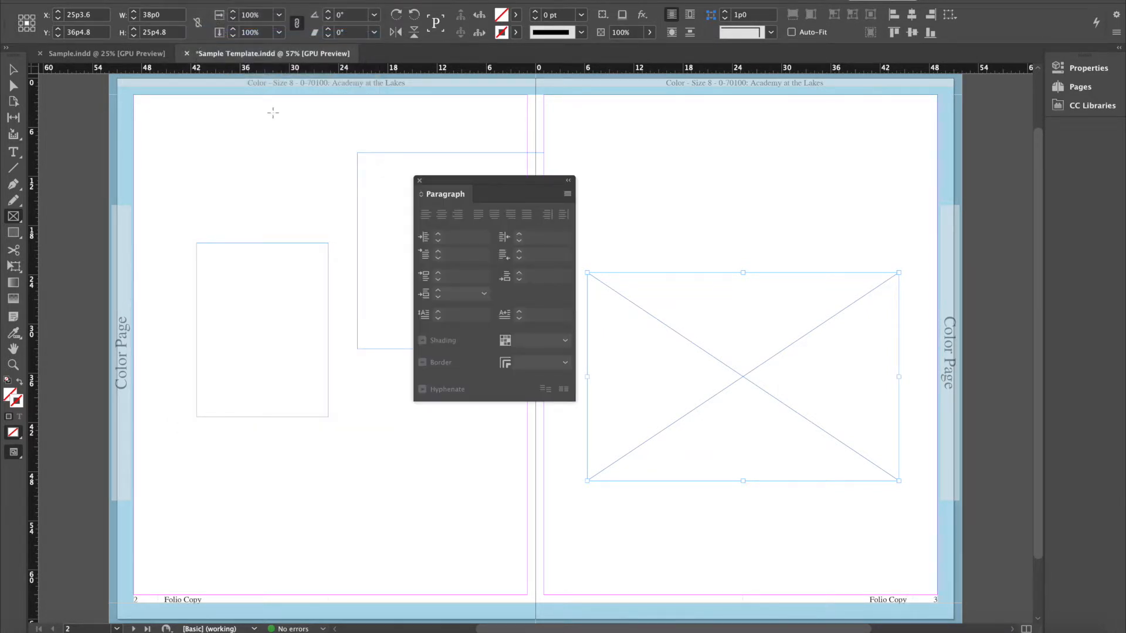
click(419, 181)
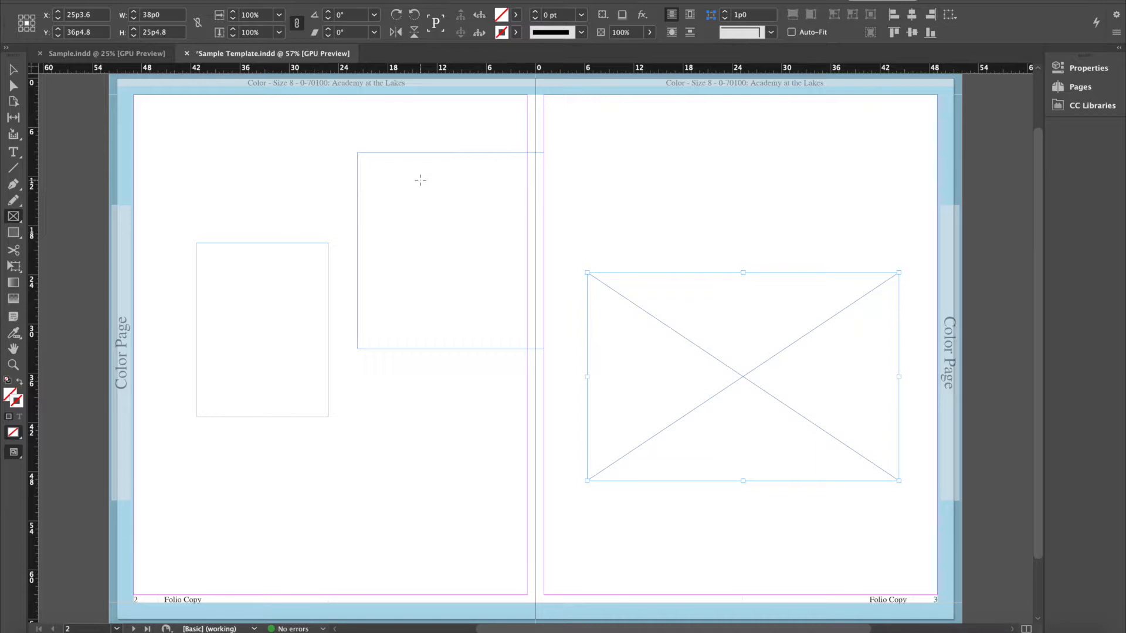
Review the Preferences categories and the commands available for type and for the selected frame.
key(i)
click(52, 0)
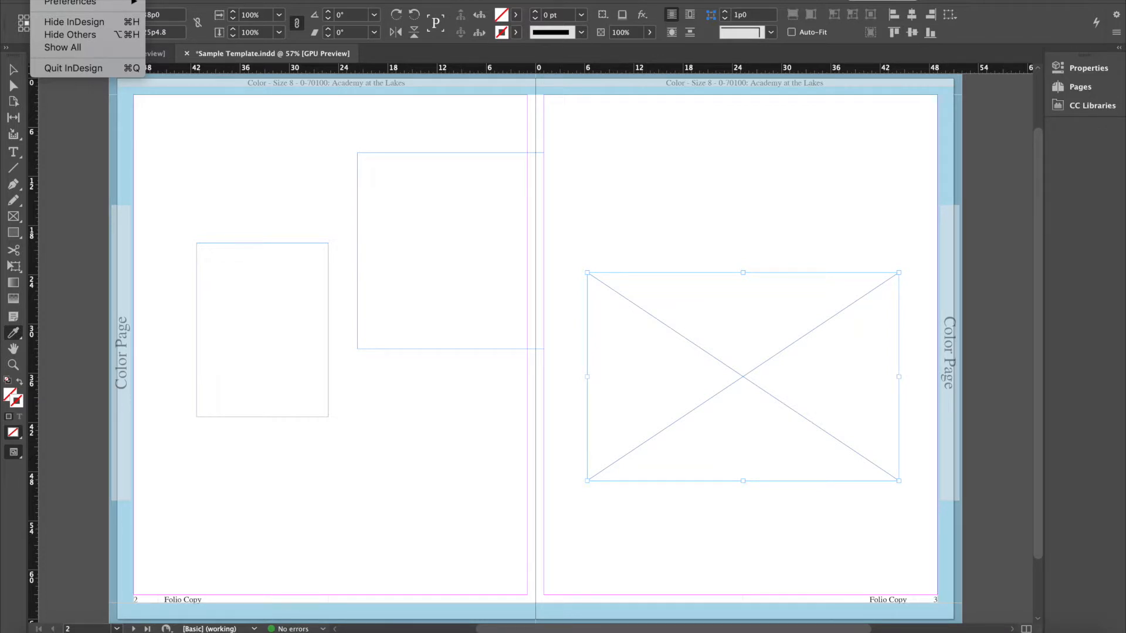
mouse_move(62, 5)
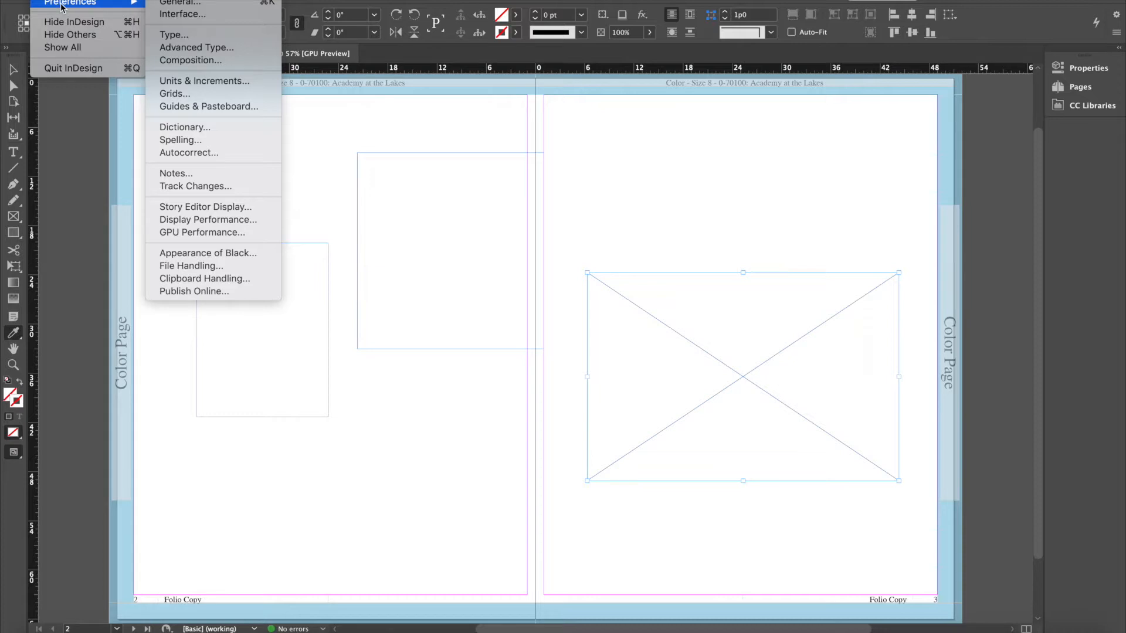
mouse_move(96, 0)
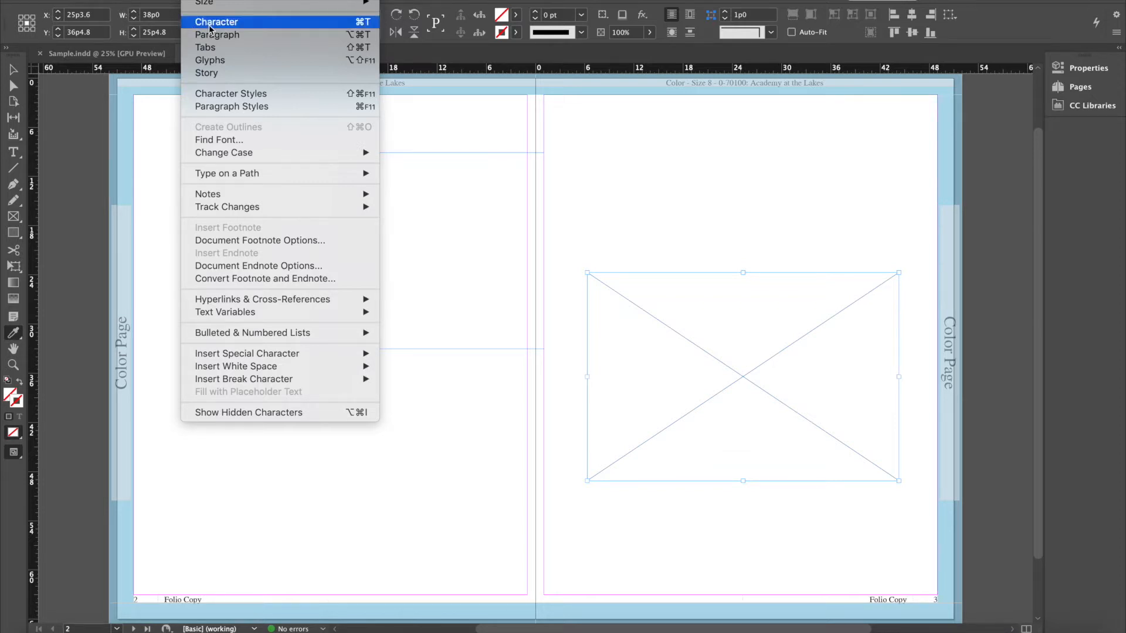
mouse_move(228, 0)
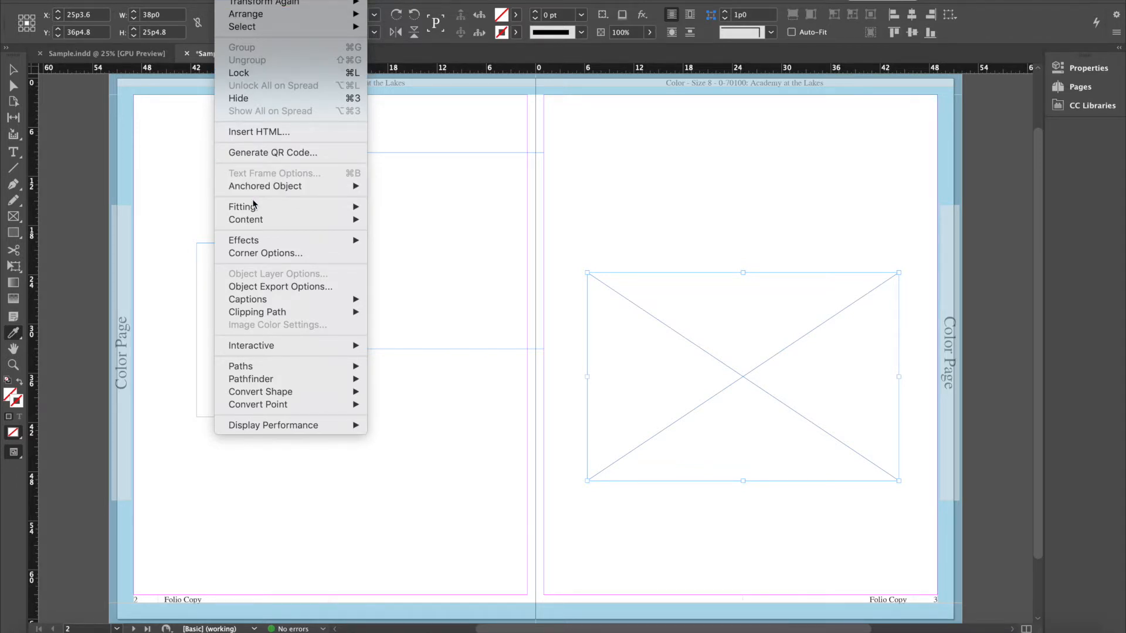
mouse_move(254, 249)
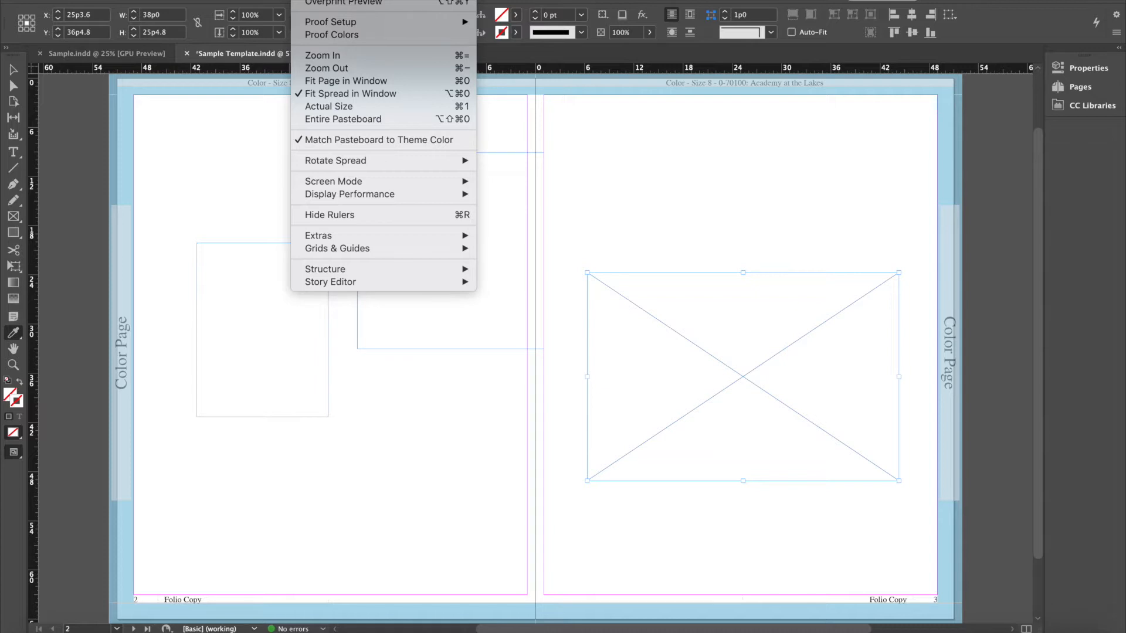
Switch the screen mode to Preview and deselect the frame on page 3.
mouse_move(345, 182)
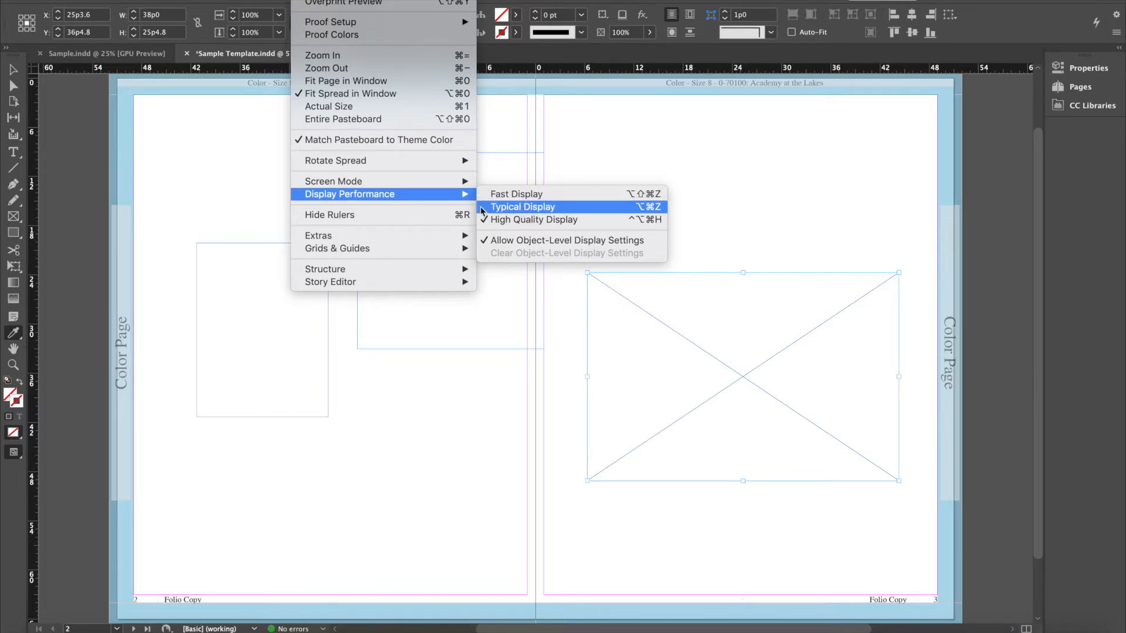
mouse_move(446, 185)
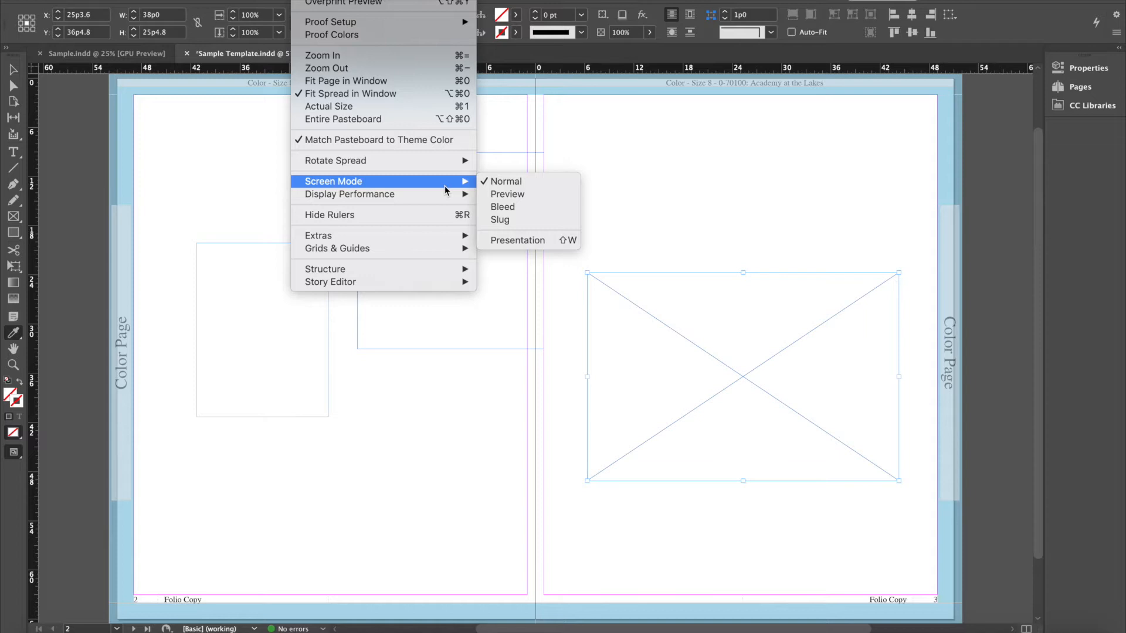
click(505, 195)
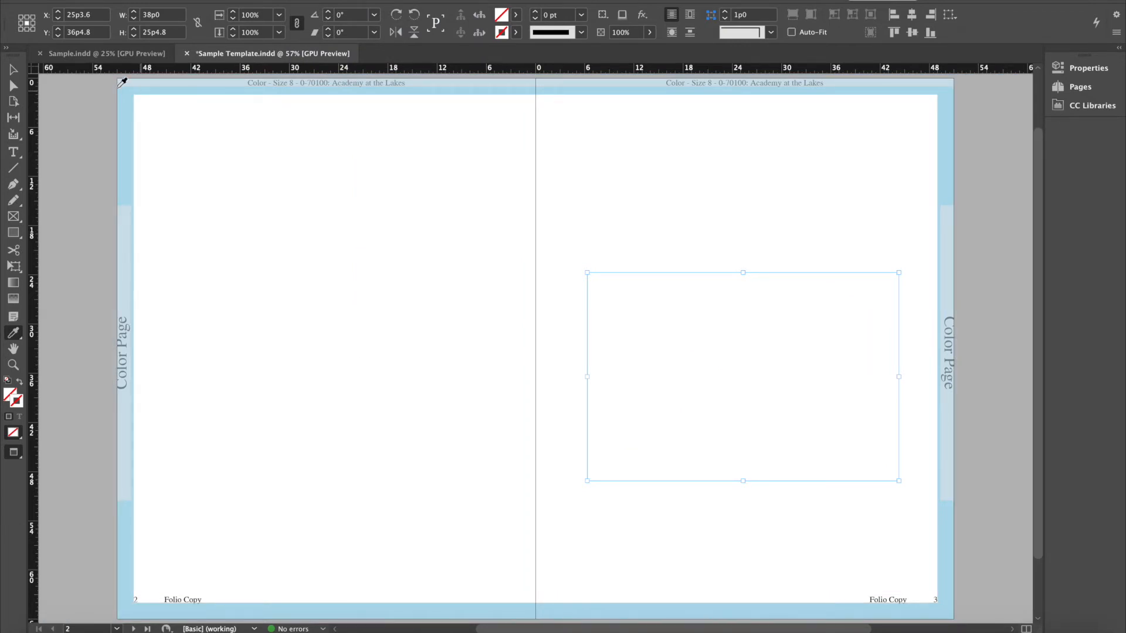
click(13, 69)
click(177, 136)
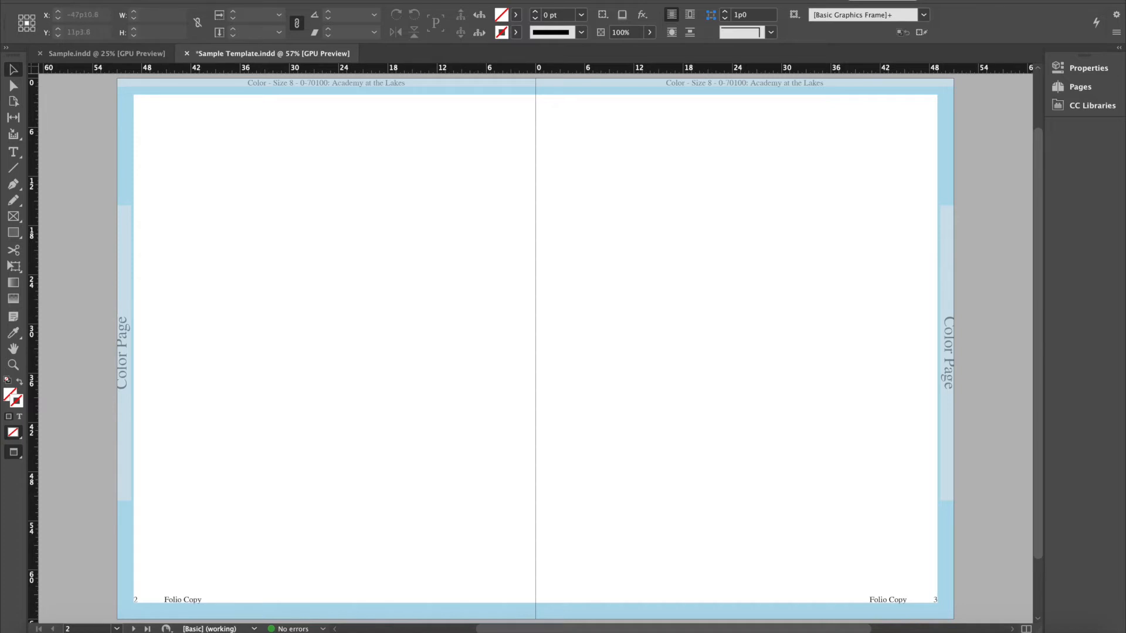
Return the spread to the Normal screen mode.
click(303, 1)
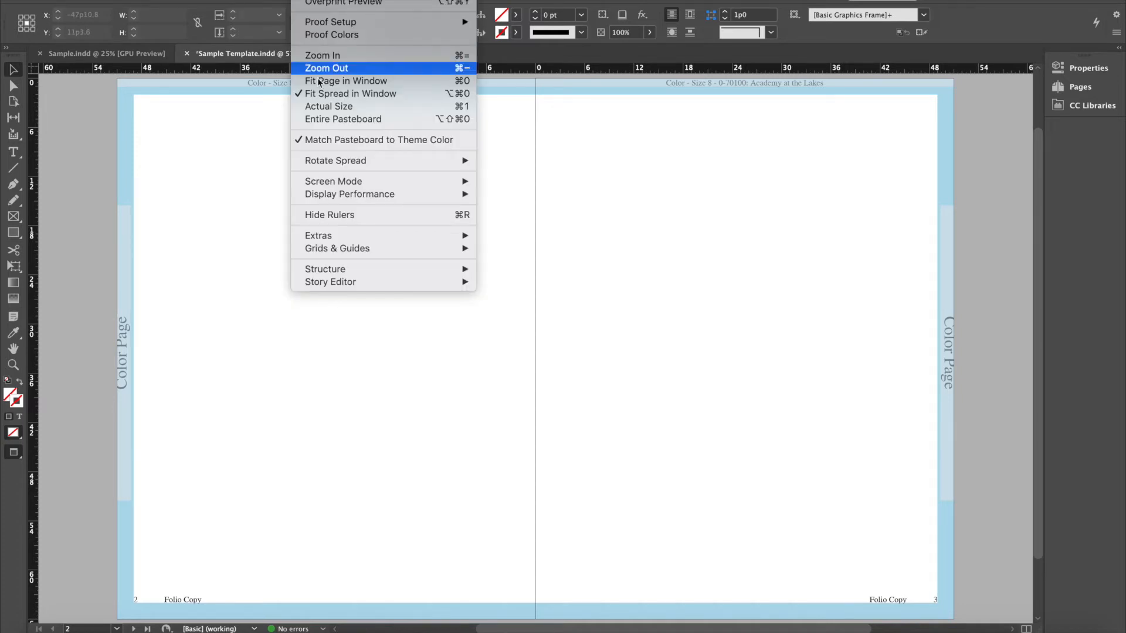
mouse_move(337, 183)
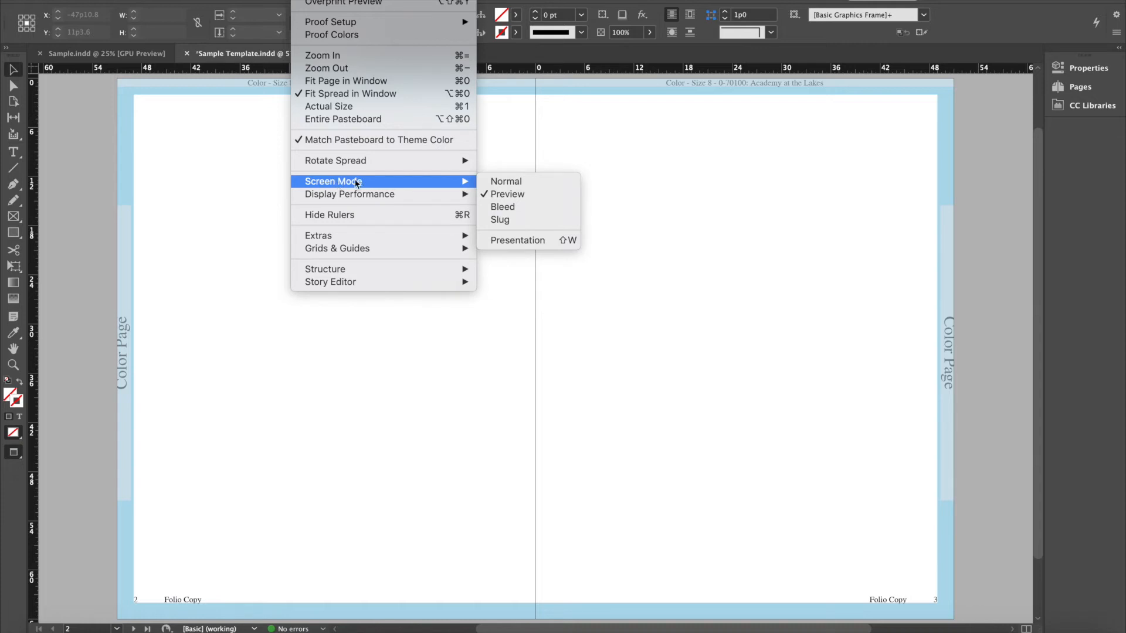
click(508, 182)
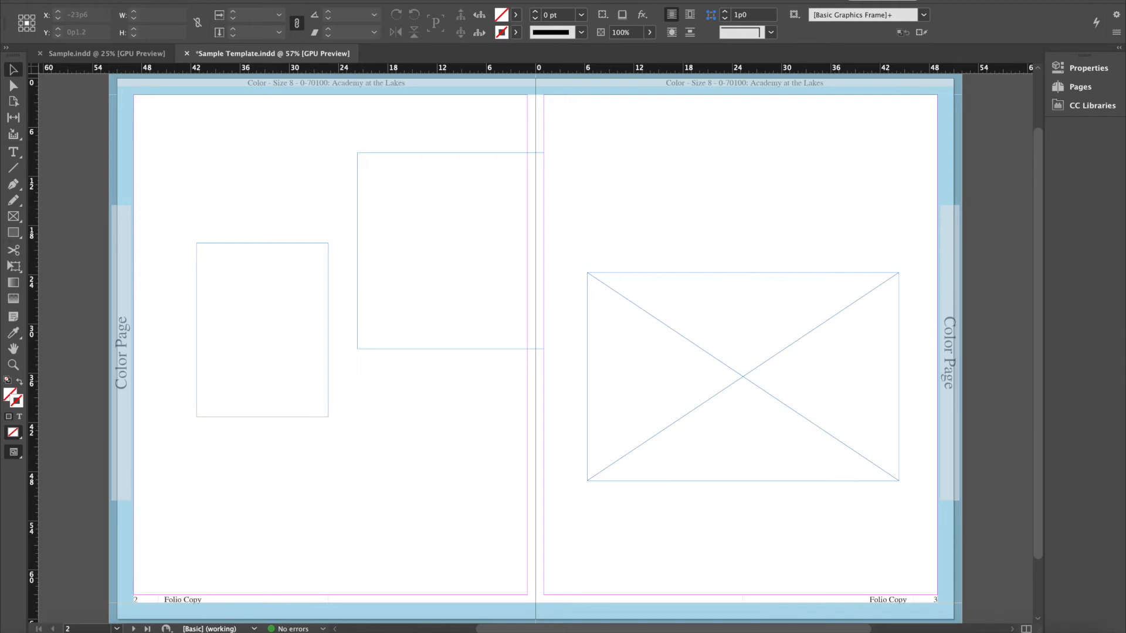
Open the Walsworth Control Center panel and dock it as an icon below CC Libraries.
click(346, 0)
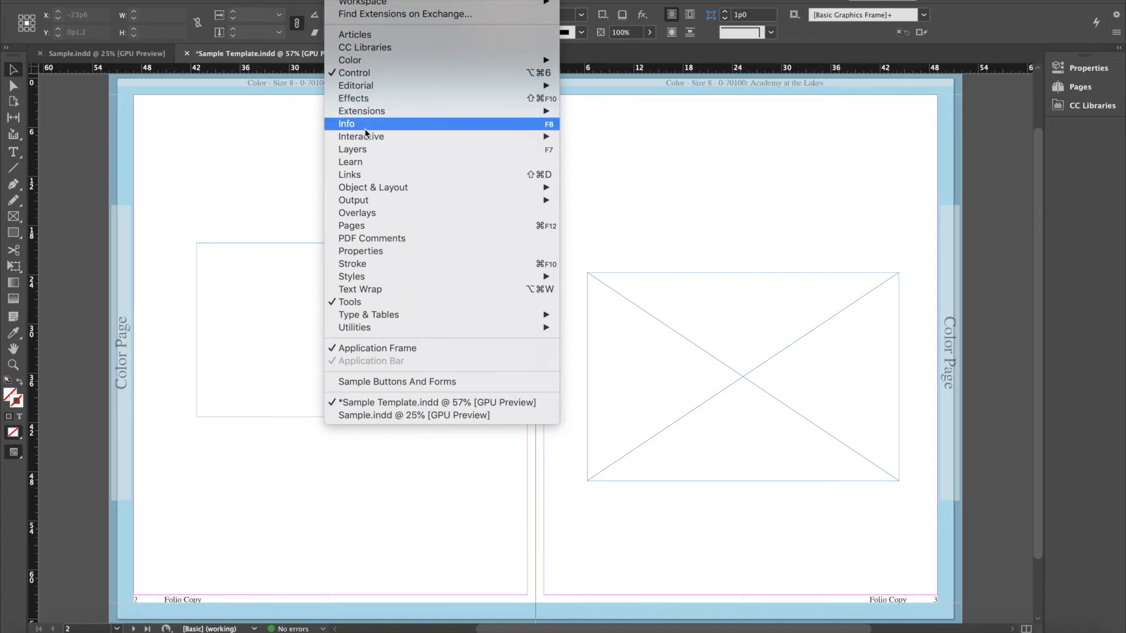
mouse_move(389, 0)
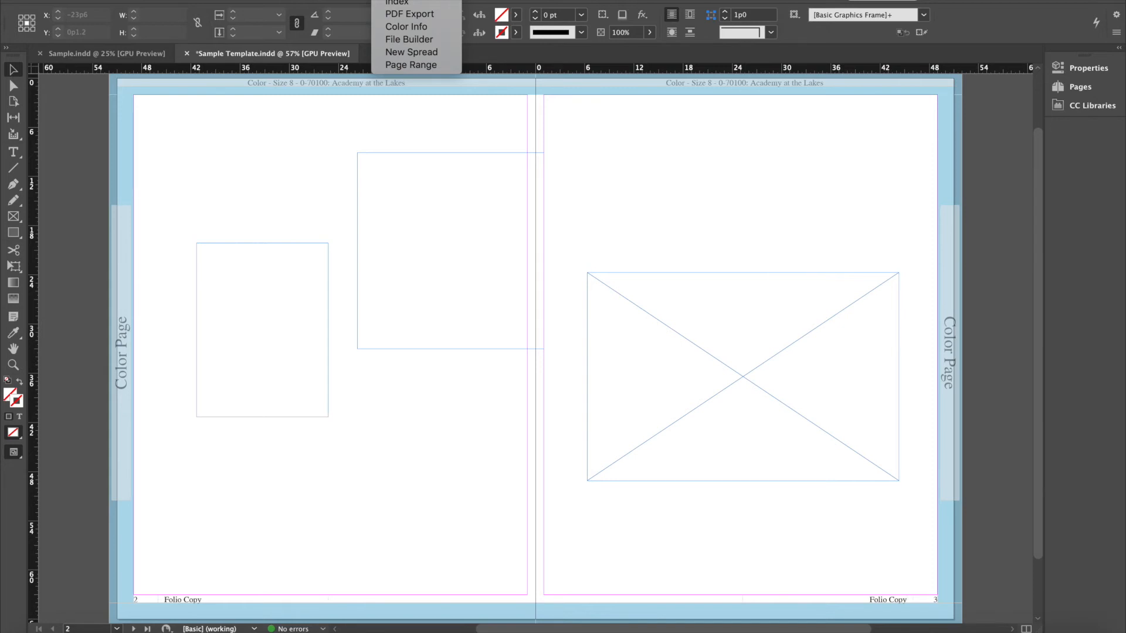
click(407, 0)
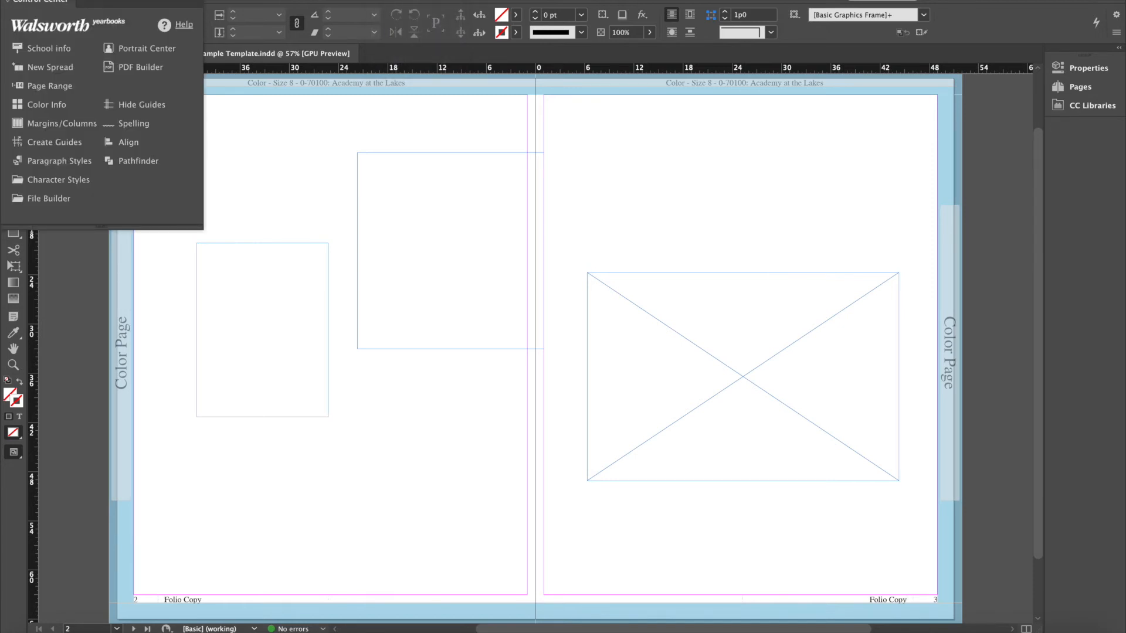
drag(101, 1, 1068, 131)
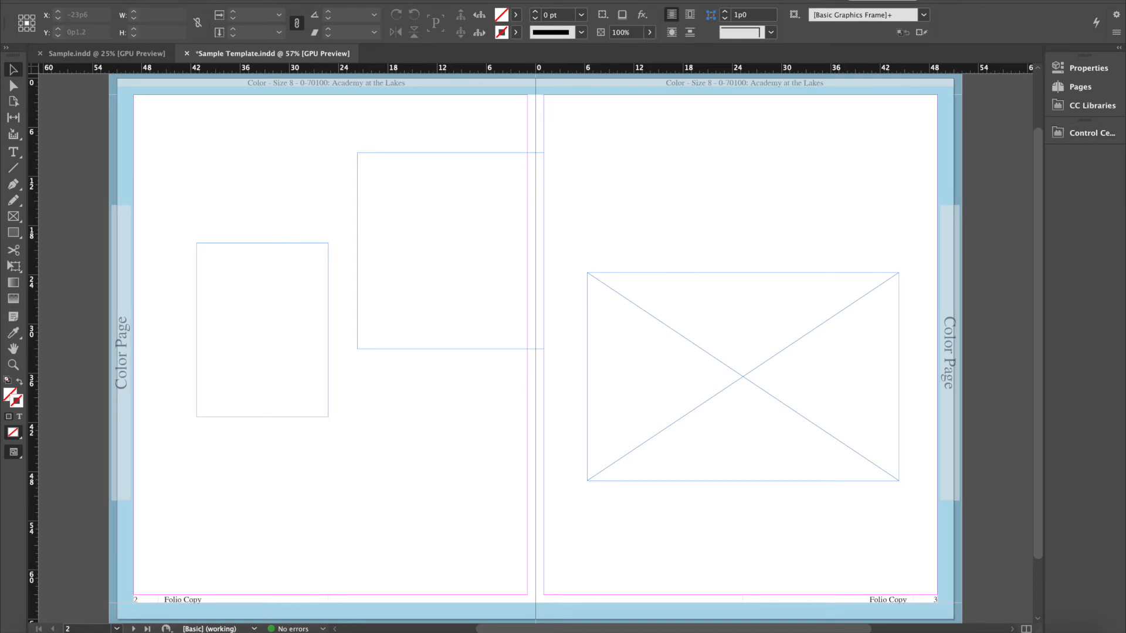
Open the InDesign tutorials in Adobe Creative Cloud, check the featured tutorials' app filter and search field, and close the window.
click(391, 0)
click(392, 0)
click(444, 0)
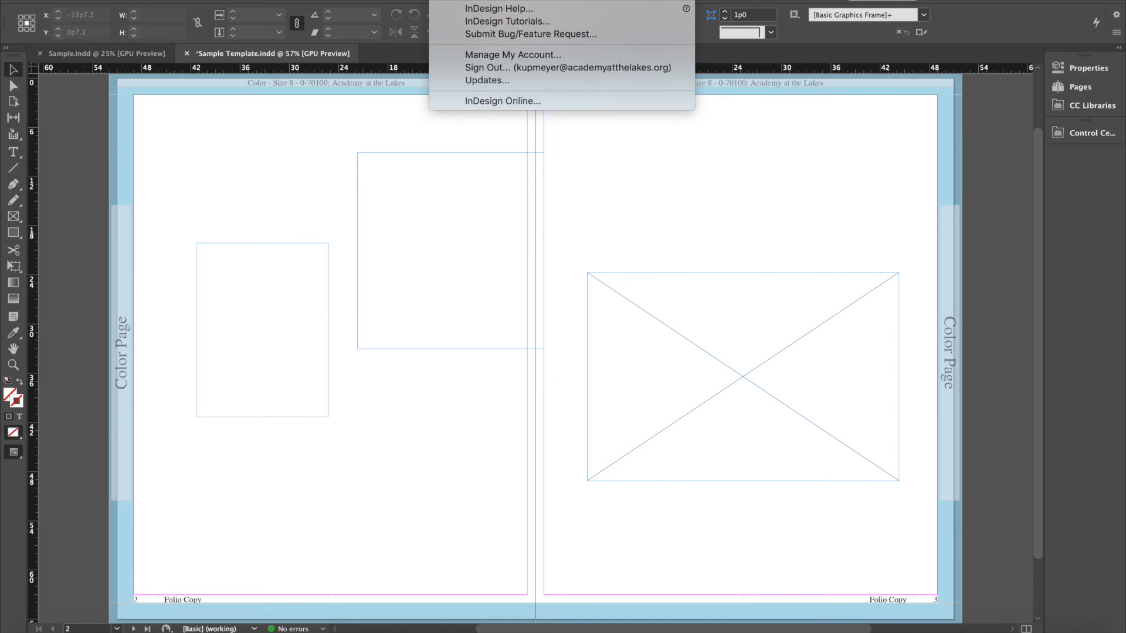
click(494, 33)
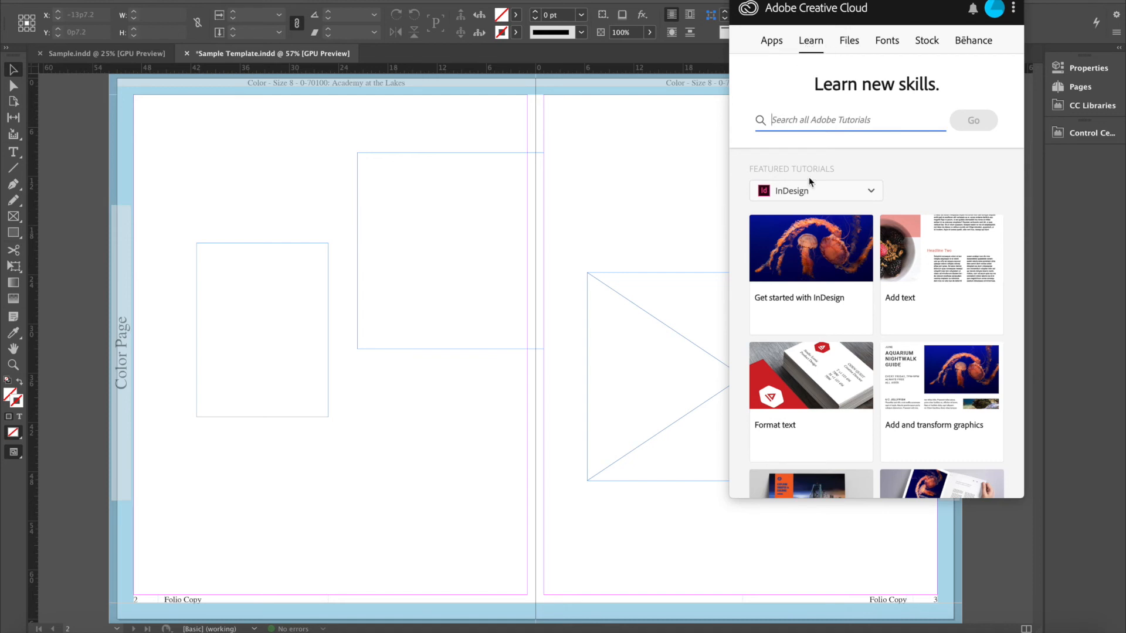
click(848, 191)
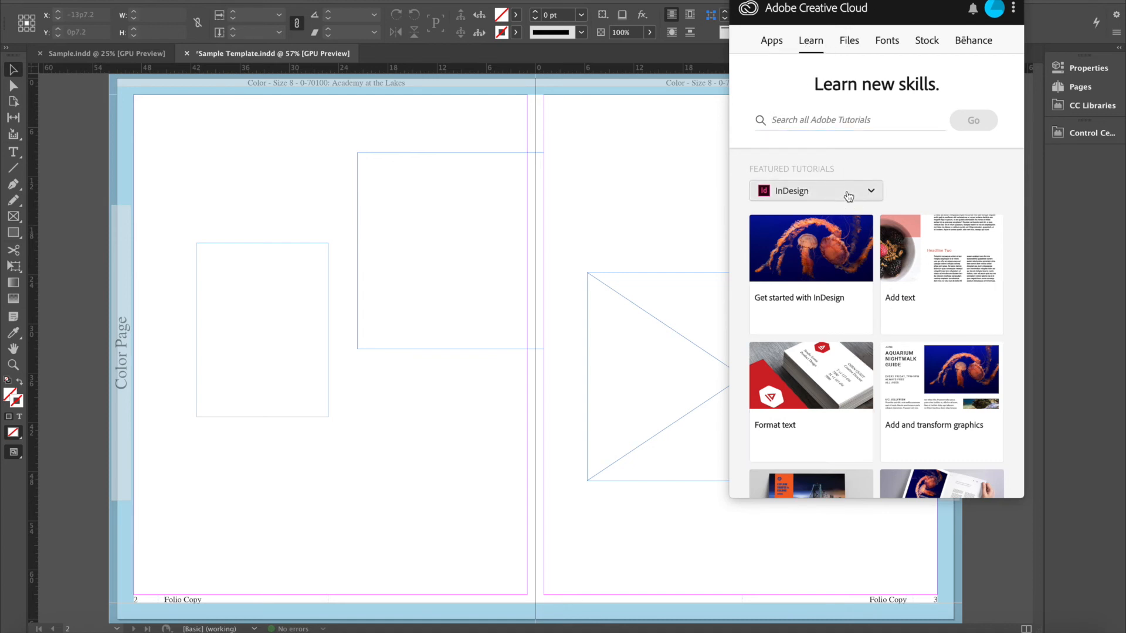
click(842, 117)
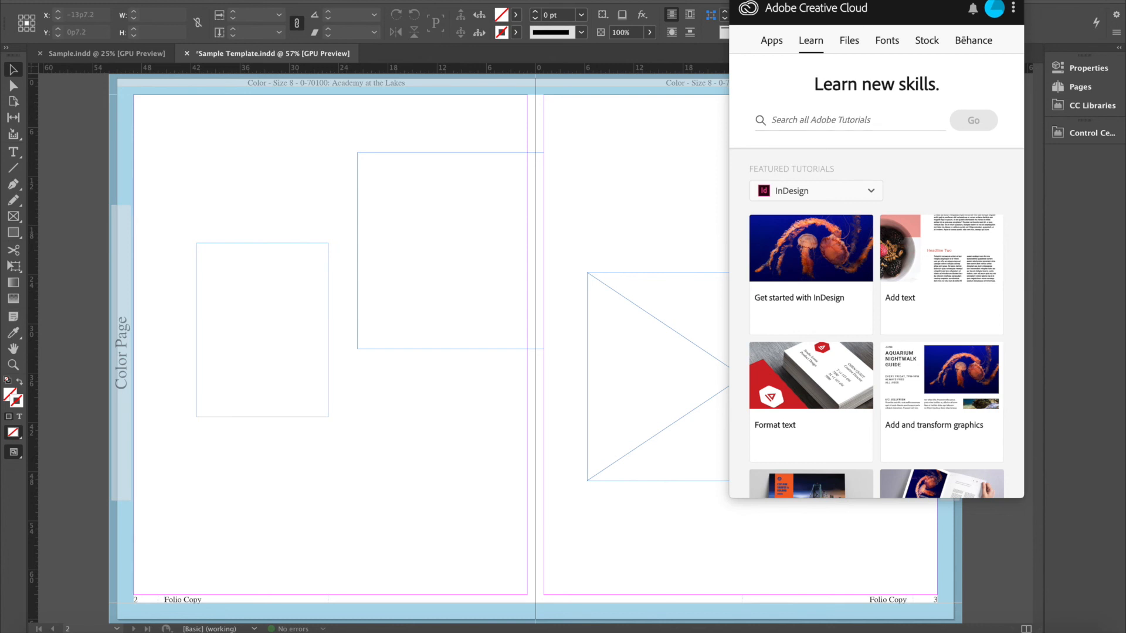
key(Escape)
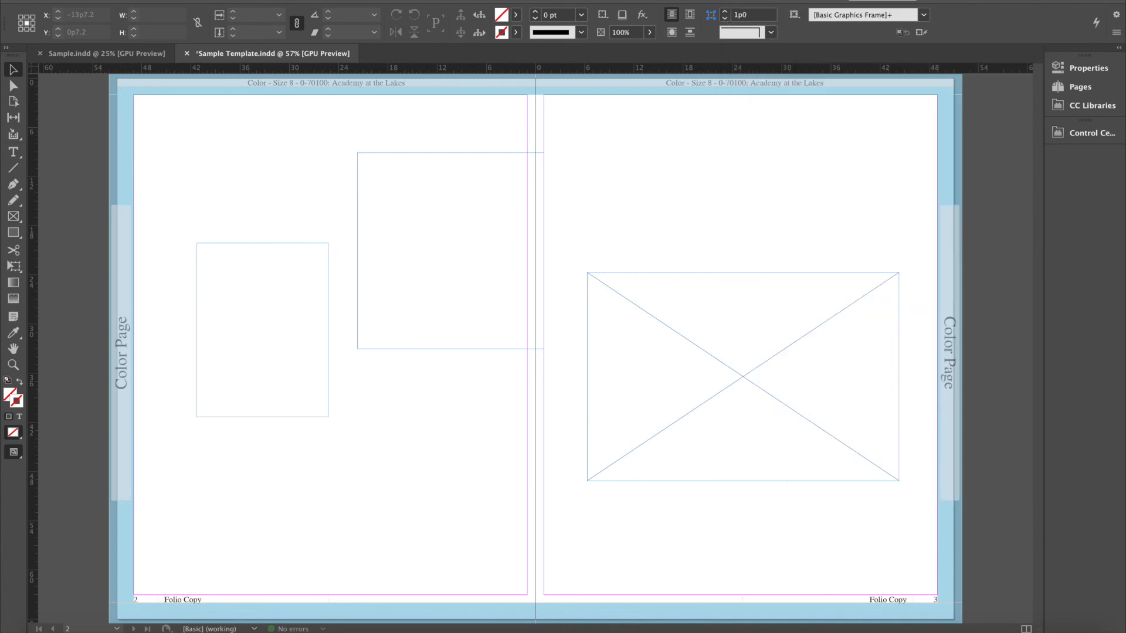